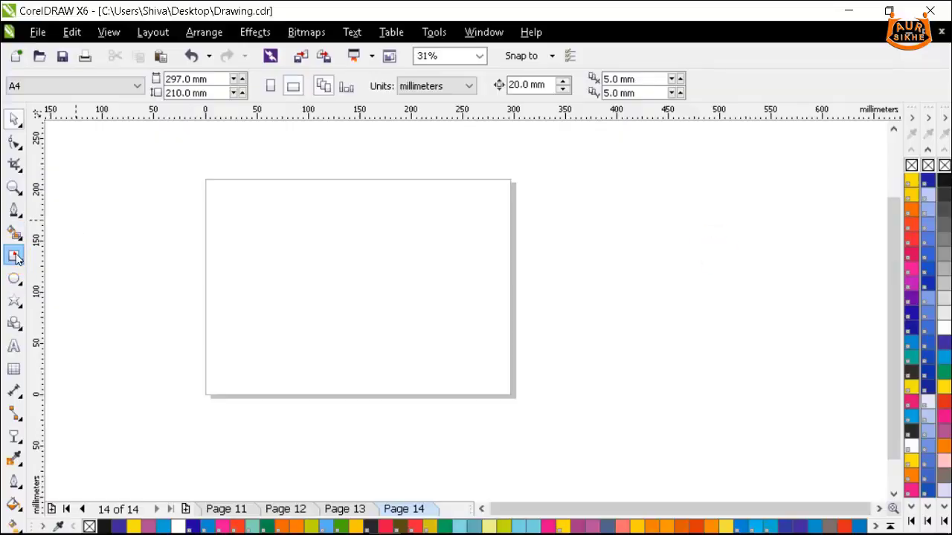
Step: Draw a page-sized rectangle and fill it dark olive-yellow (CMYK 11, 5, 98, 20)
click(15, 257)
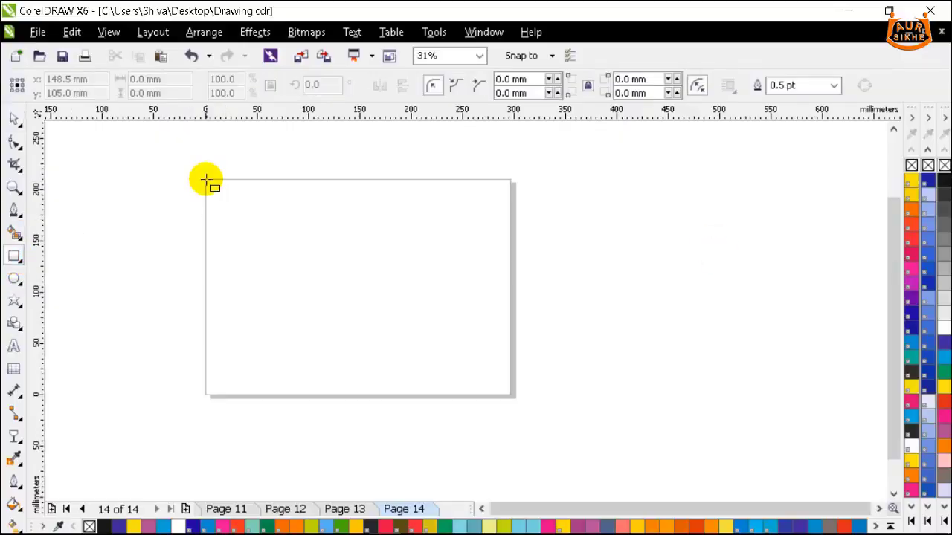
drag(206, 180, 512, 395)
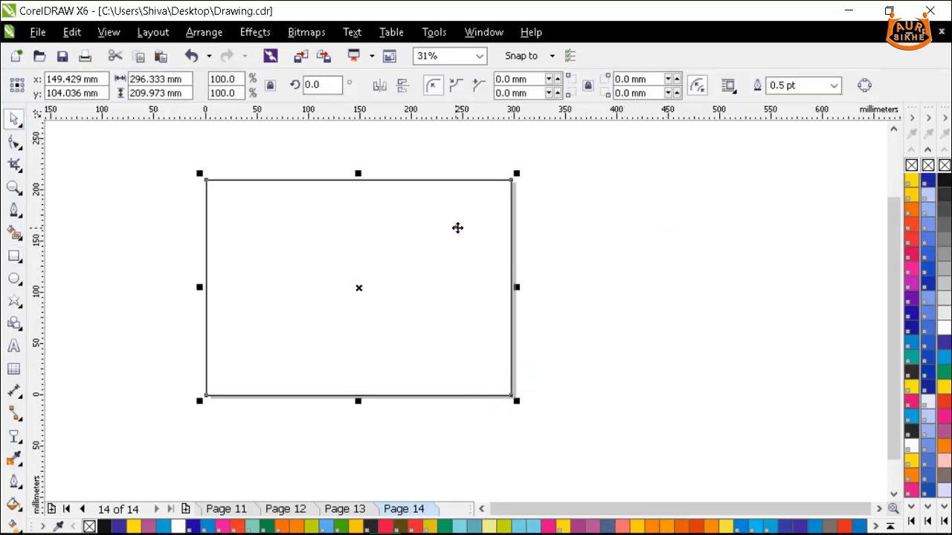
click(944, 387)
click(15, 483)
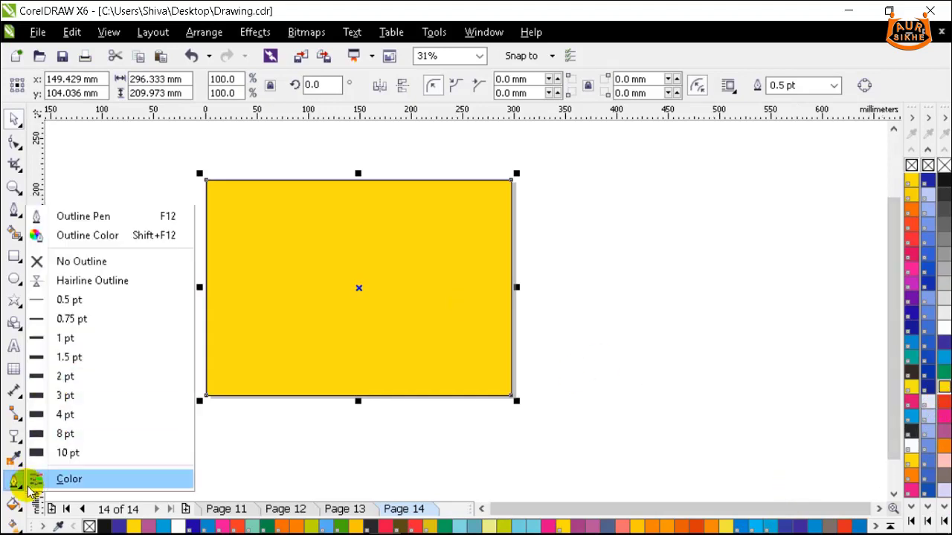
click(13, 503)
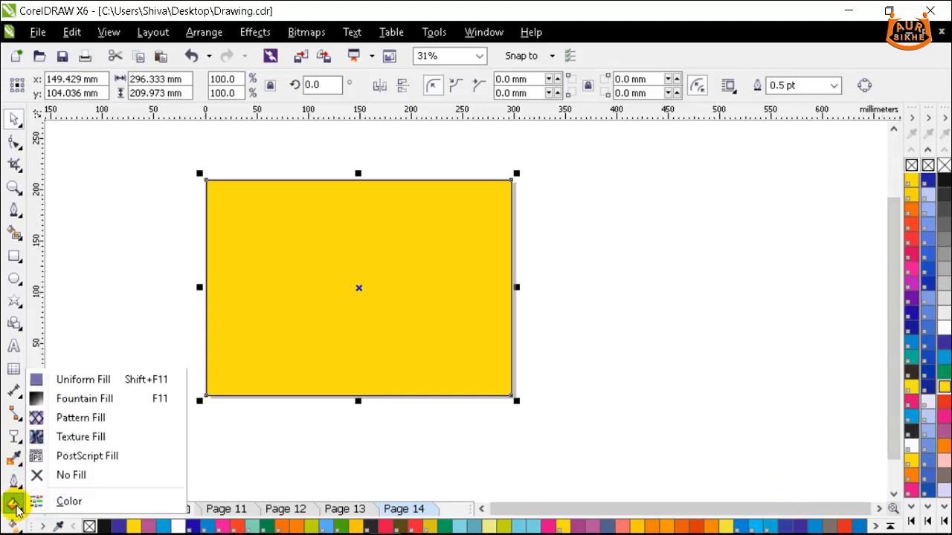
click(78, 379)
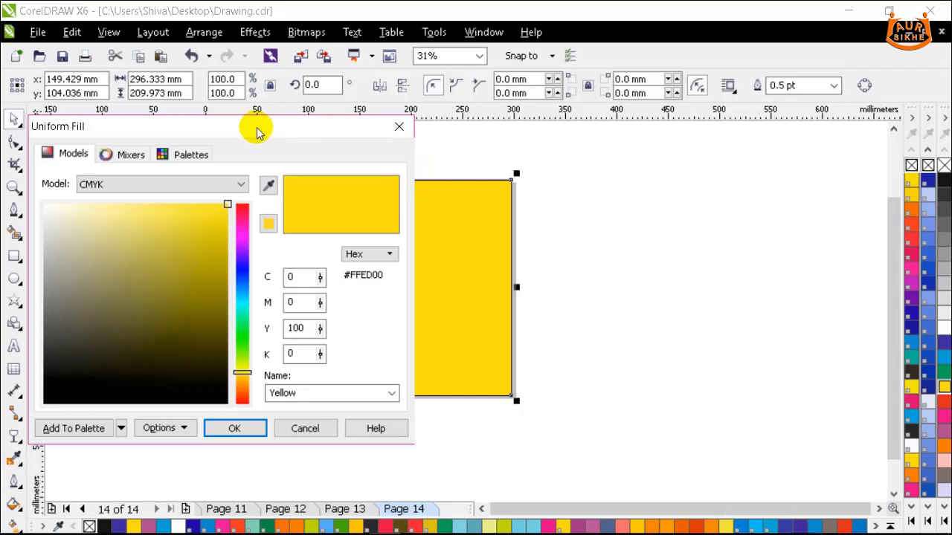
drag(257, 132, 770, 139)
drag(742, 213, 741, 253)
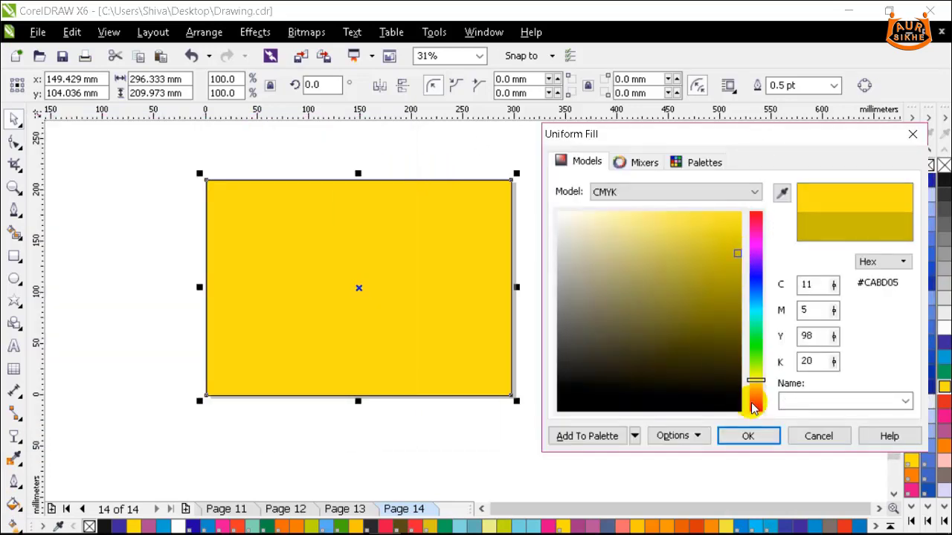
click(740, 435)
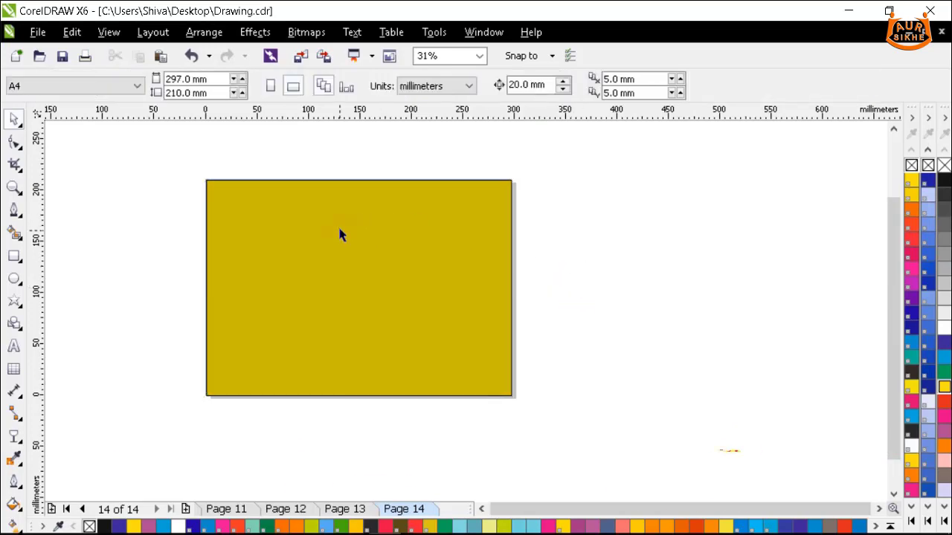
Step: Lock the olive-yellow rectangle in place
click(340, 230)
right_click(420, 206)
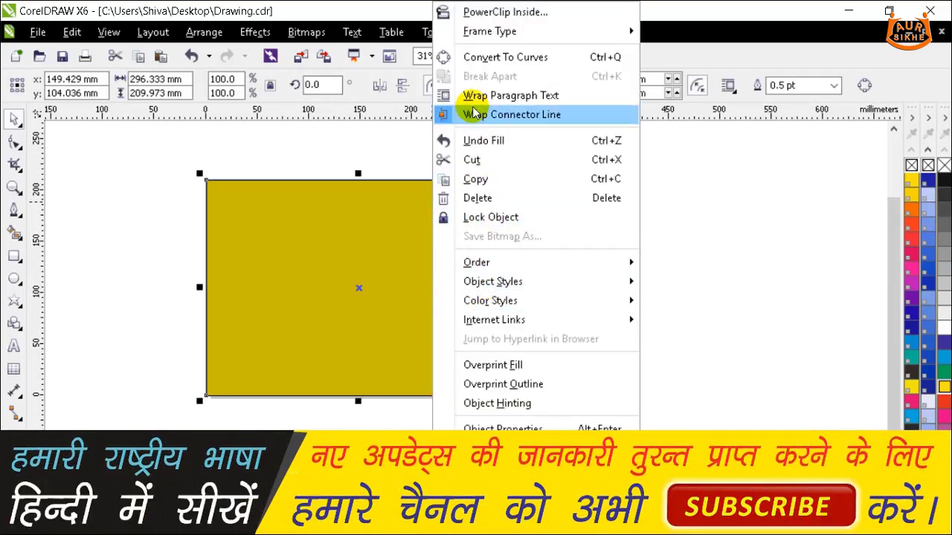
click(479, 218)
click(559, 223)
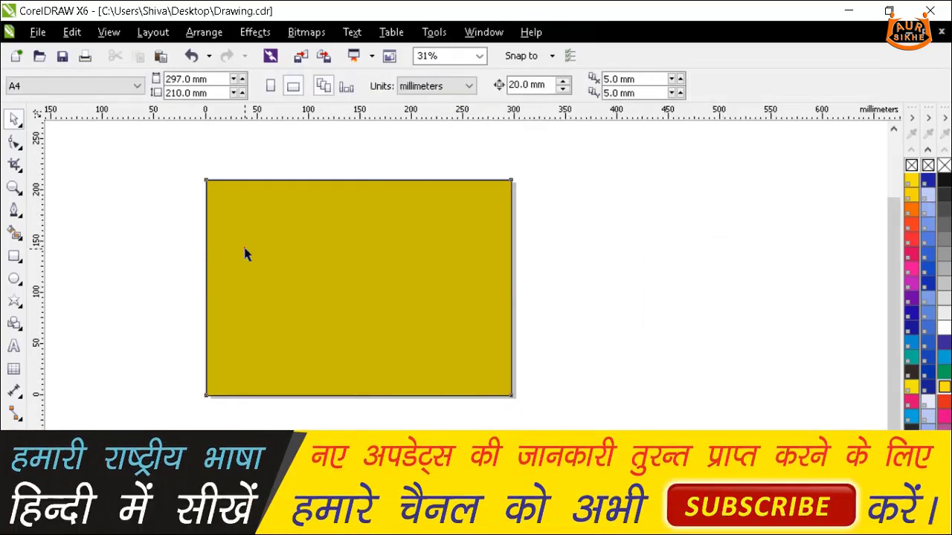
Step: Draw a circle near the top-left and an overlapping mirrored copy of it
click(14, 280)
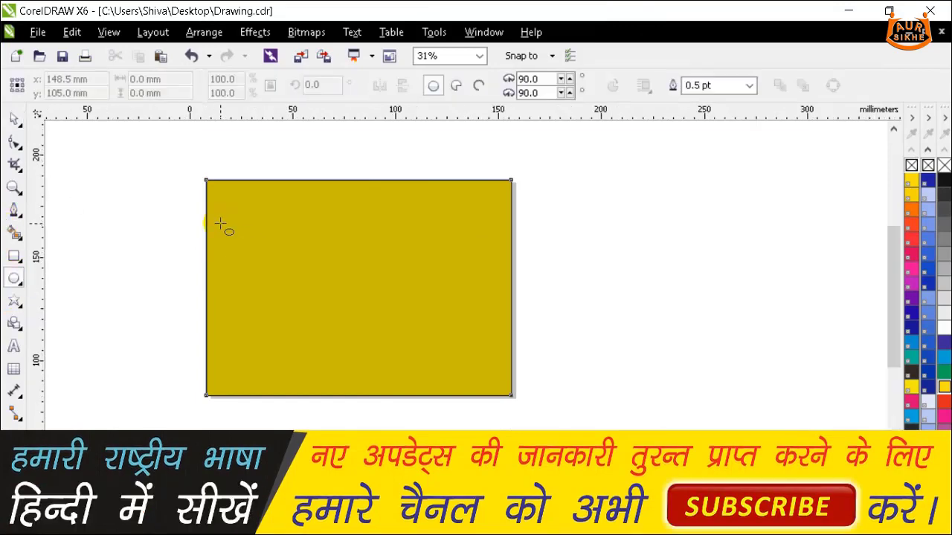
scroll(223, 191, up, 1)
mouse_move(221, 160)
mouse_down()
mouse_move(255, 243)
mouse_move(247, 250)
mouse_up()
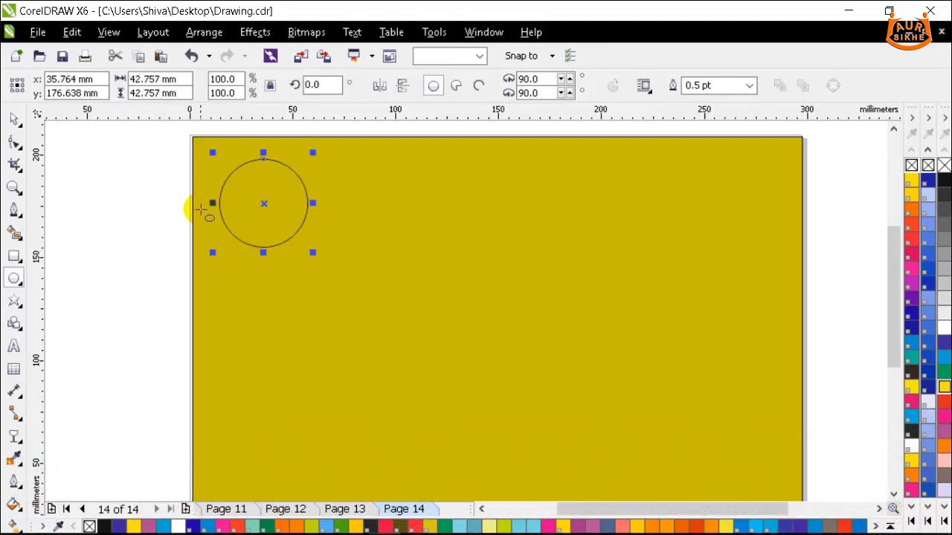
drag(326, 213, 332, 206)
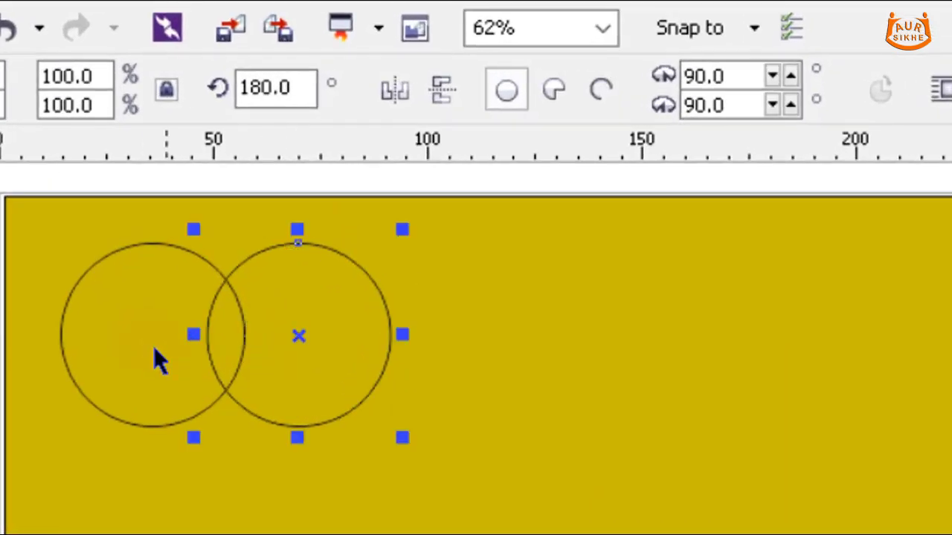
Step: Intersect the two circles and delete both originals, leaving the lens shape
shift+click(142, 335)
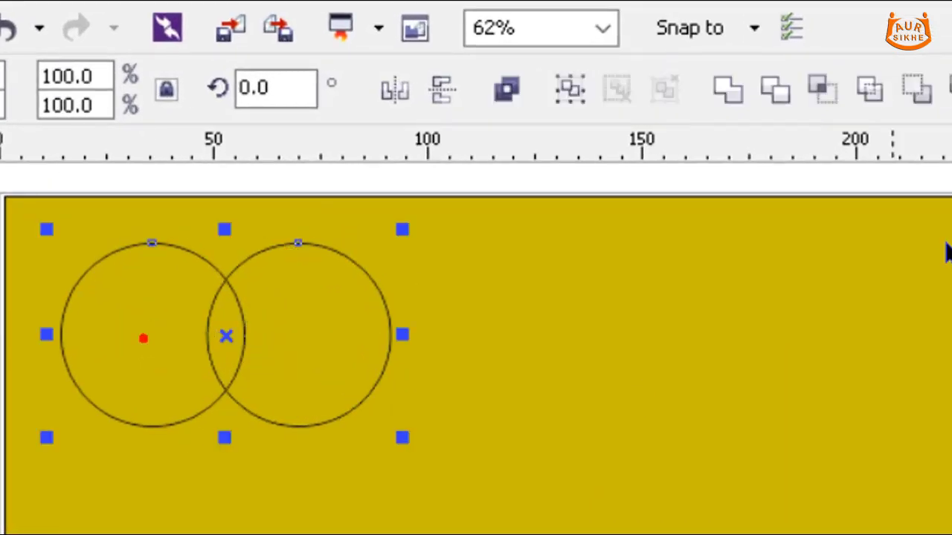
click(820, 91)
click(798, 386)
click(298, 336)
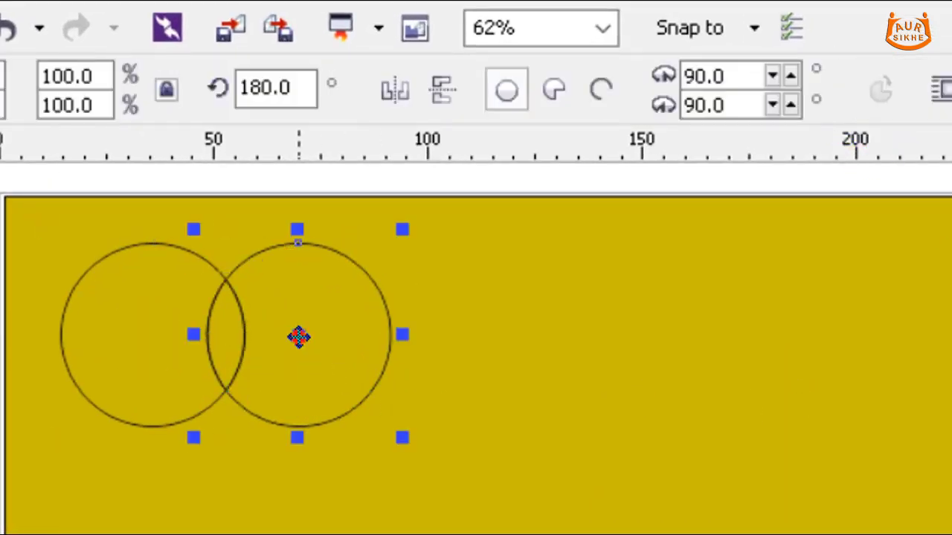
key(Delete)
click(223, 246)
key(Delete)
click(305, 267)
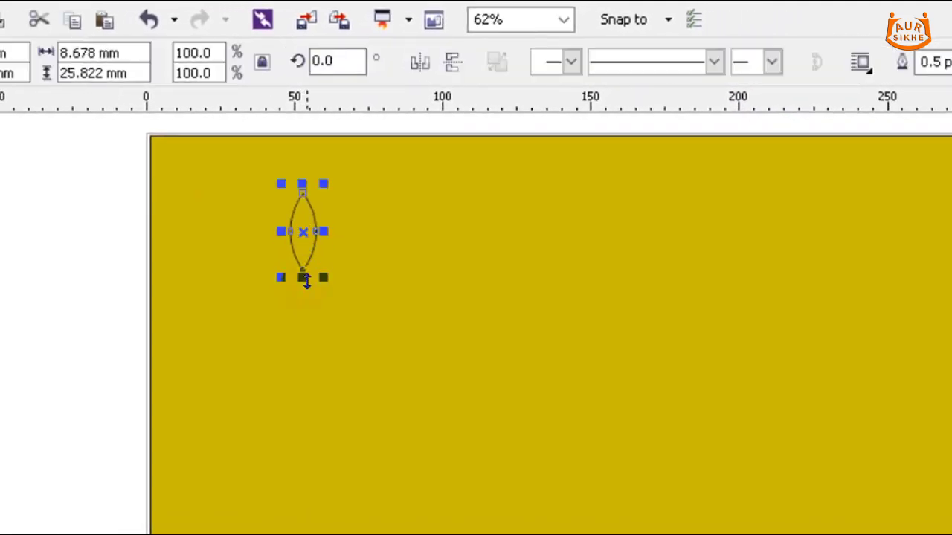
Step: Stretch the lens shape taller to about 8.7 × 48.7 mm
drag(306, 302, 308, 344)
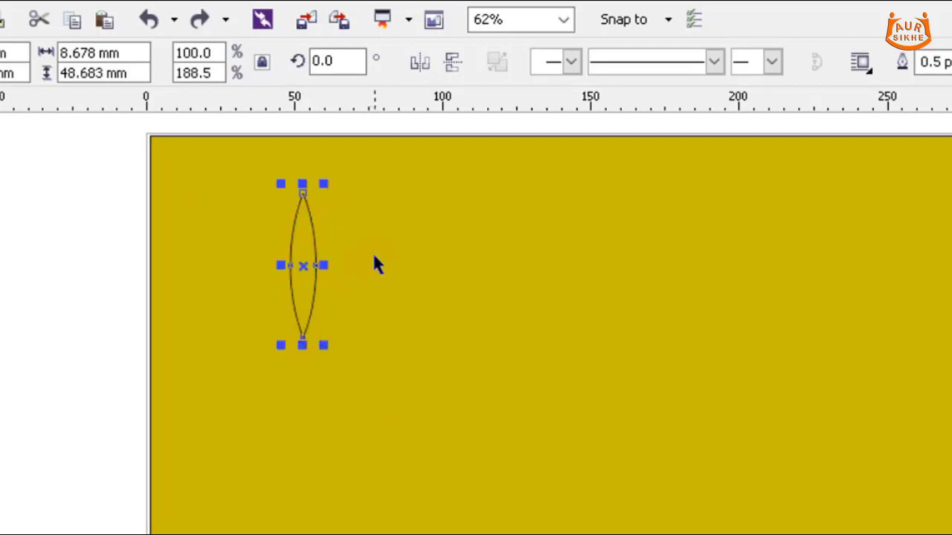
click(373, 255)
click(310, 255)
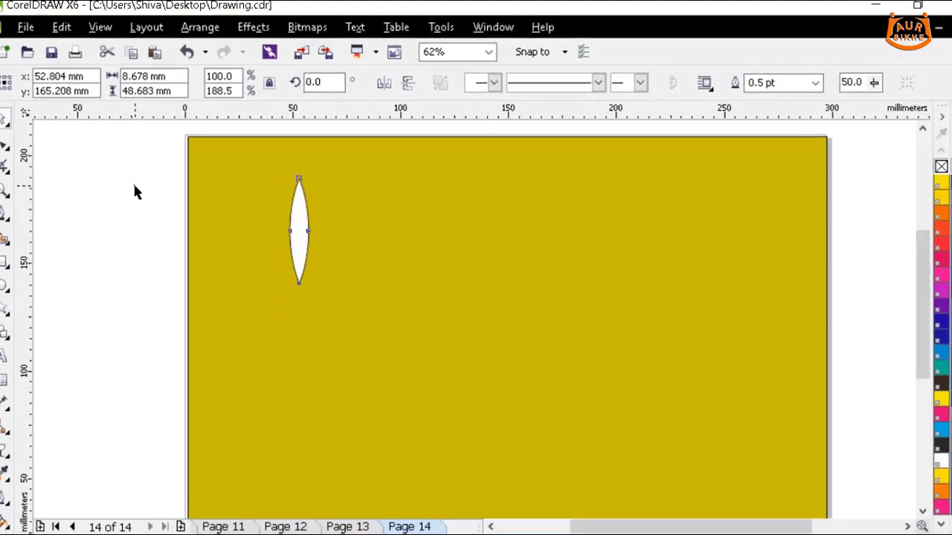
Step: Fill the lens white, then move it to the top-left corner and resize it to 6.547 × 36.729 mm
click(133, 191)
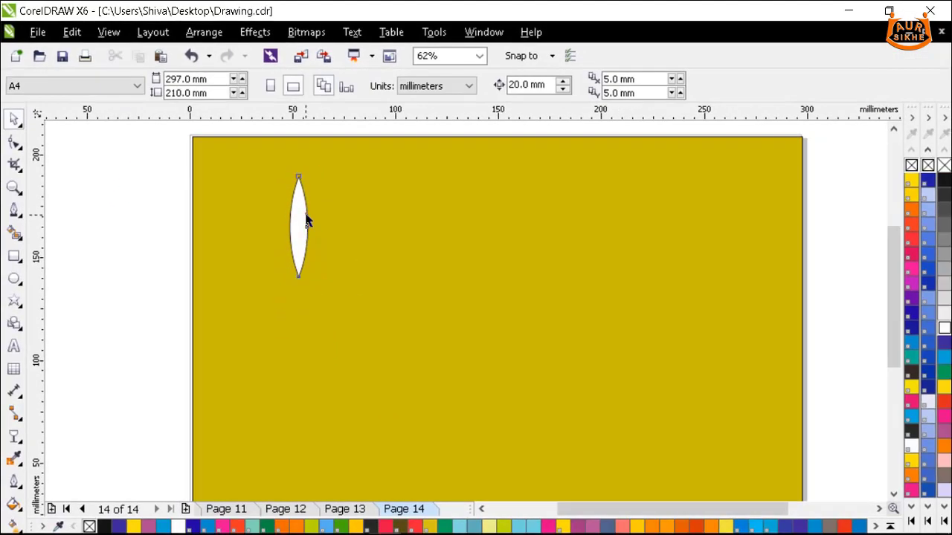
click(303, 219)
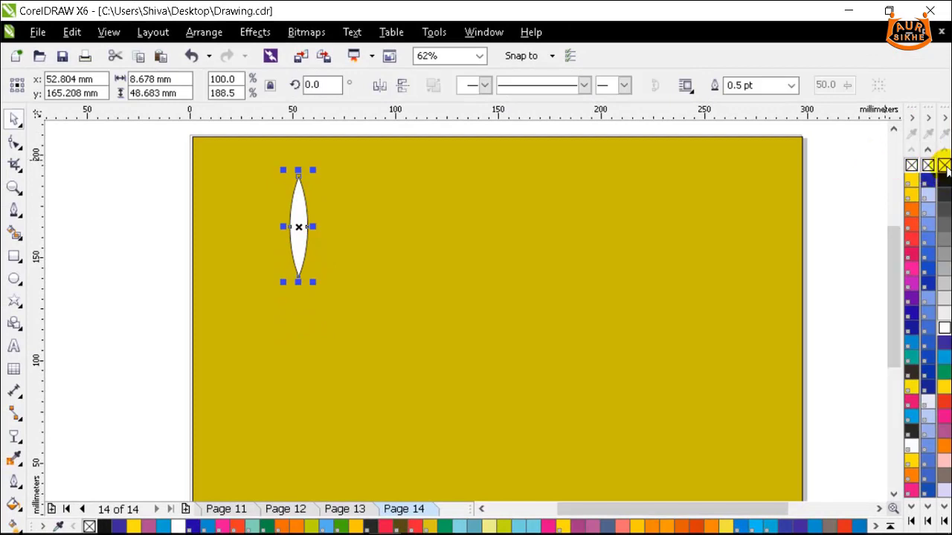
click(136, 176)
drag(298, 218, 236, 185)
scroll(324, 188, down, 2)
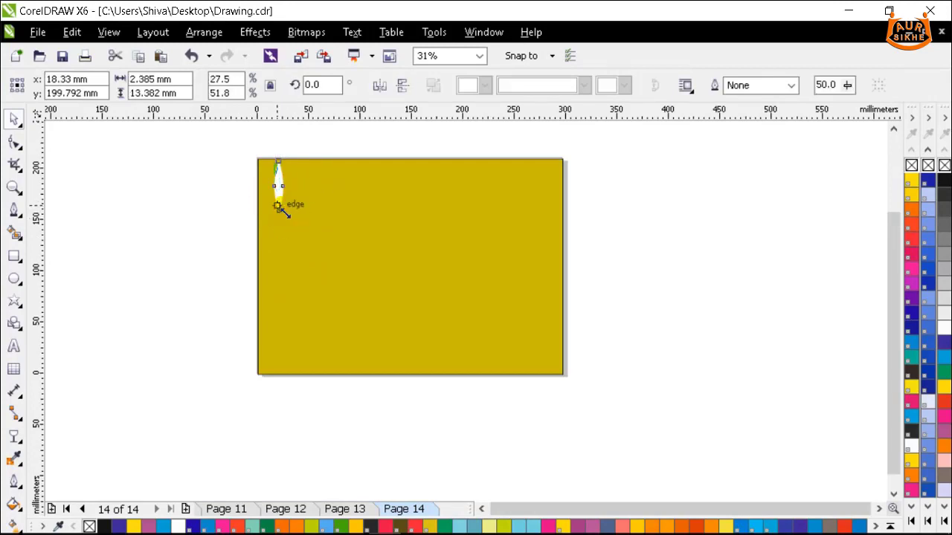
drag(291, 219, 284, 187)
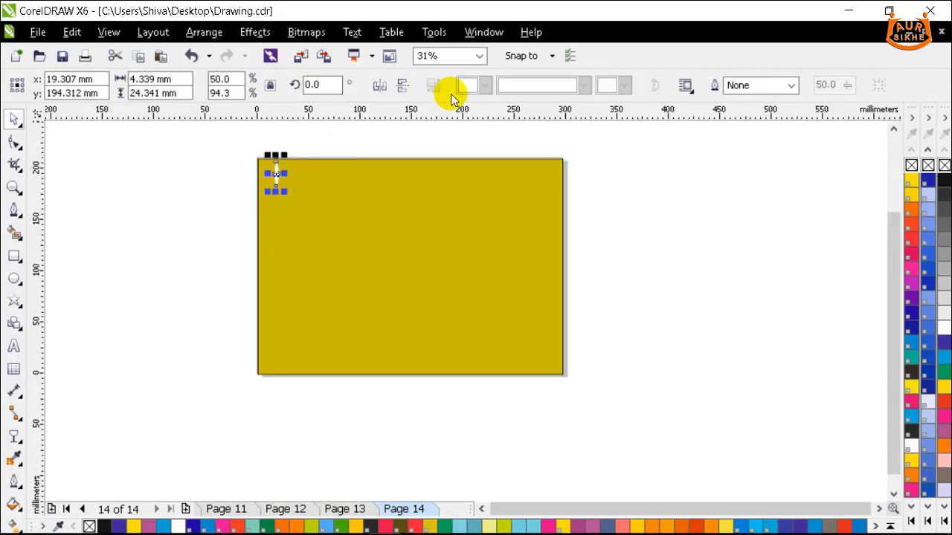
scroll(323, 191, up, 2)
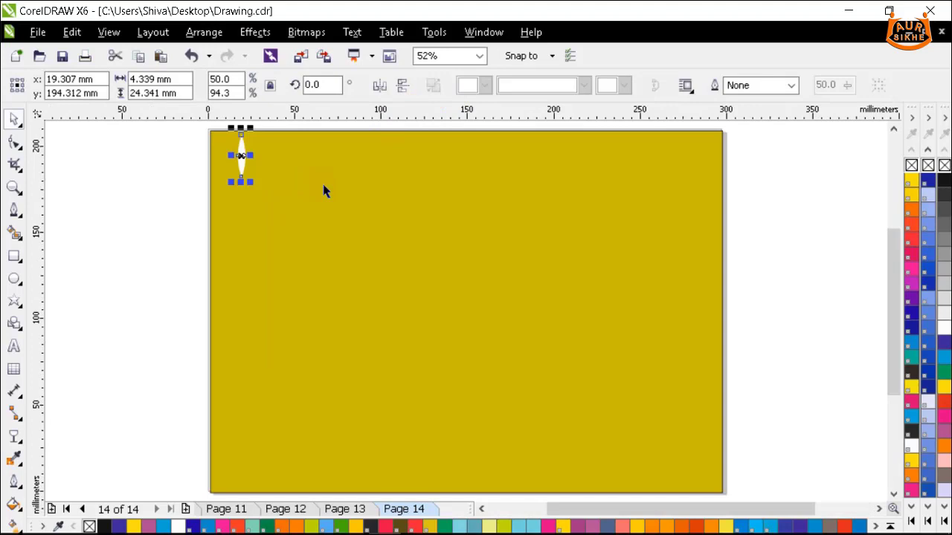
drag(253, 182, 260, 206)
click(263, 176)
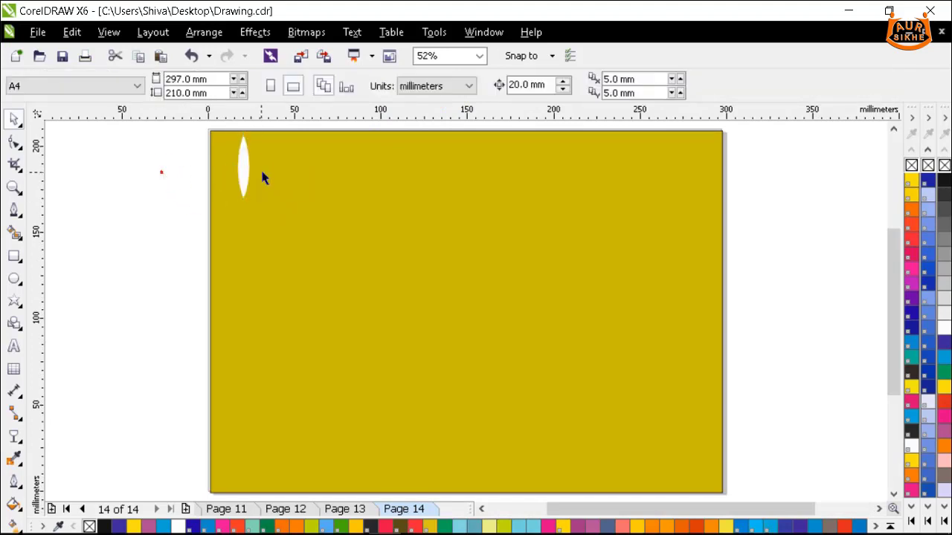
click(246, 151)
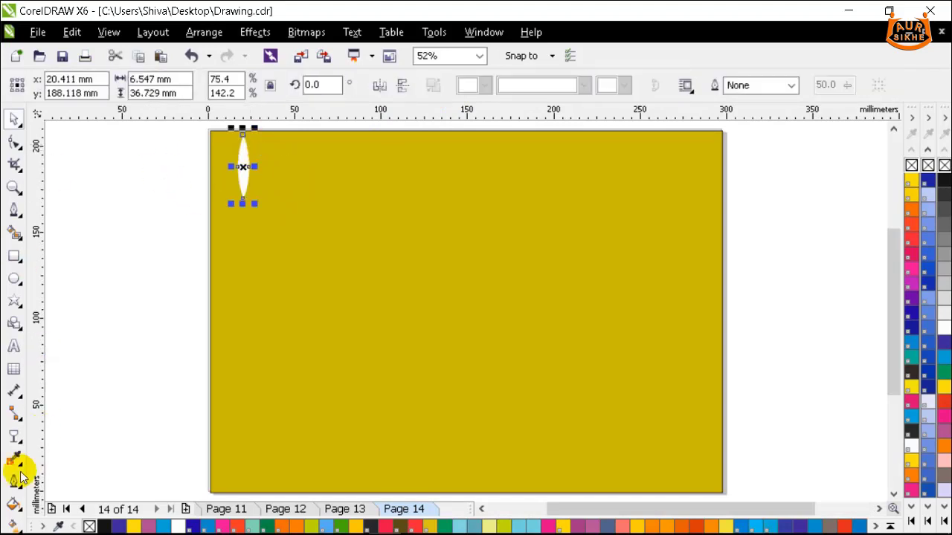
Step: Give the lens a uniform transparency of 60
click(20, 444)
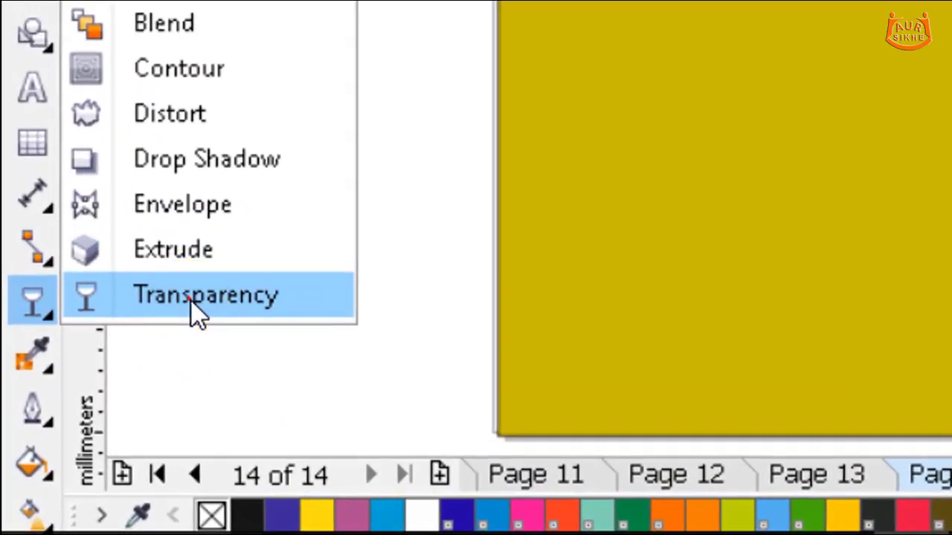
click(74, 434)
click(133, 171)
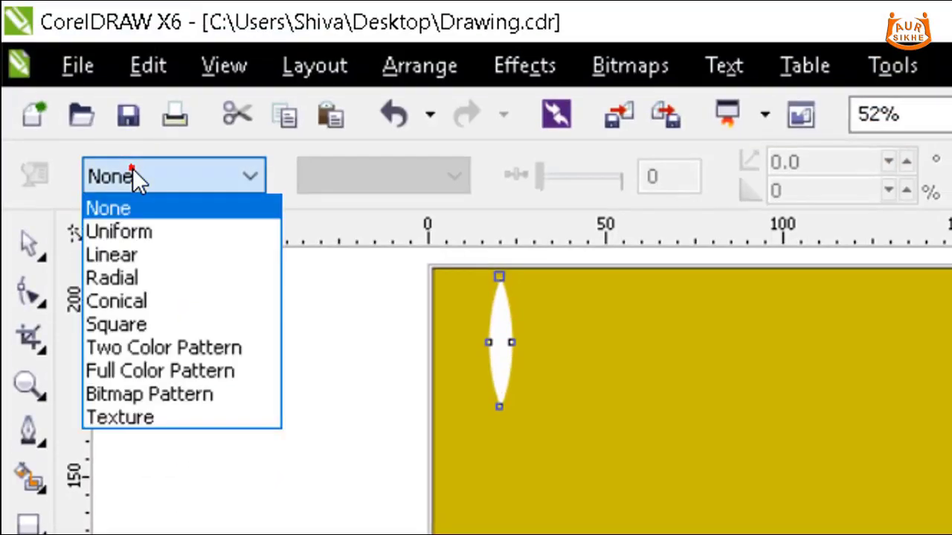
click(128, 229)
drag(690, 176, 629, 178)
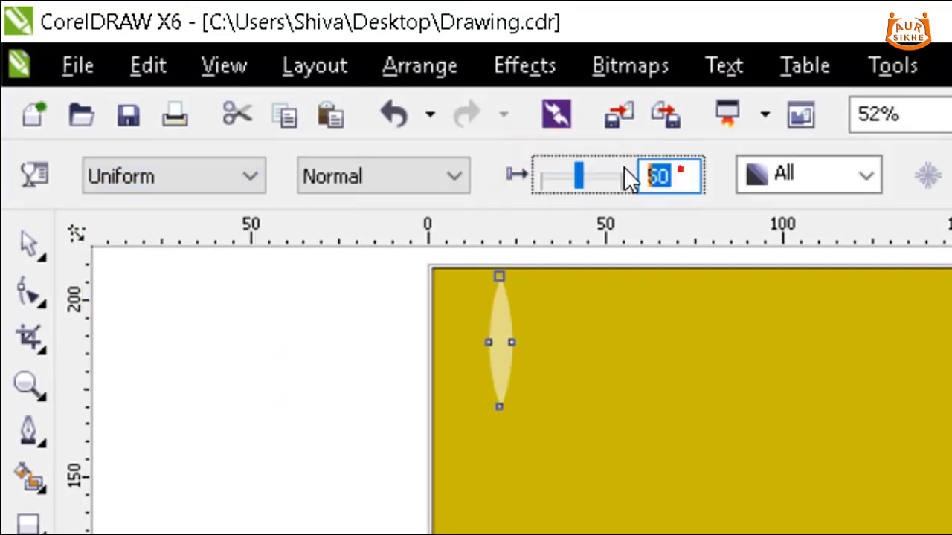
text(60)
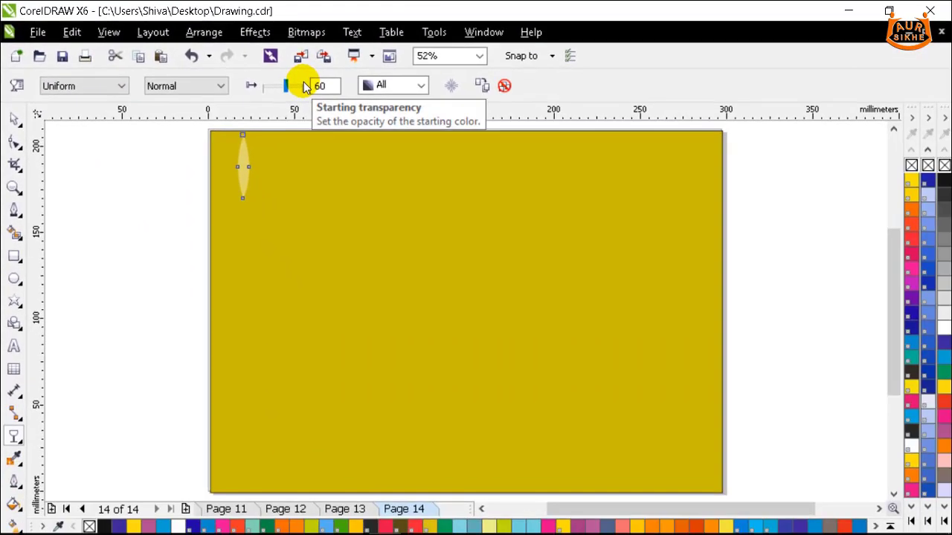
click(152, 166)
click(15, 118)
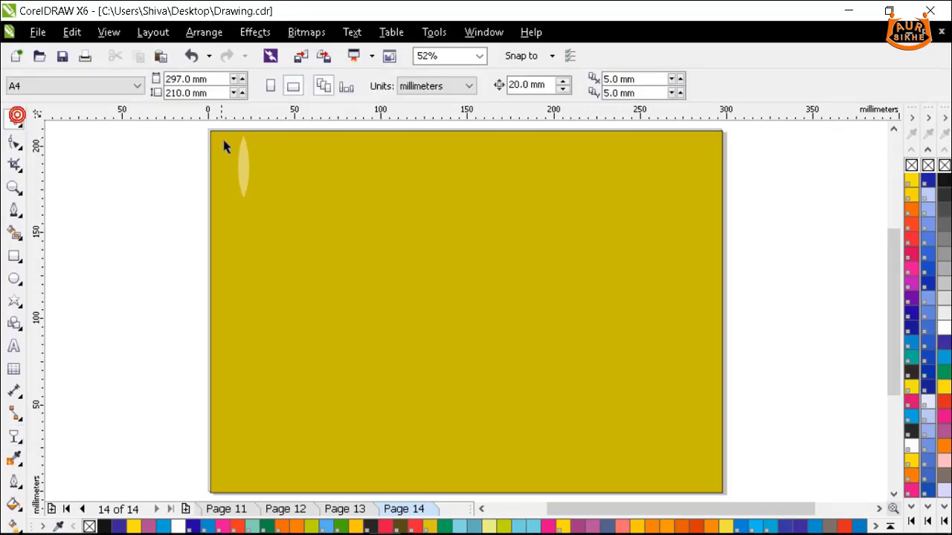
scroll(238, 145, up, 3)
Step: Rotate the duplicate lens 90° to form a four-point star
click(257, 180)
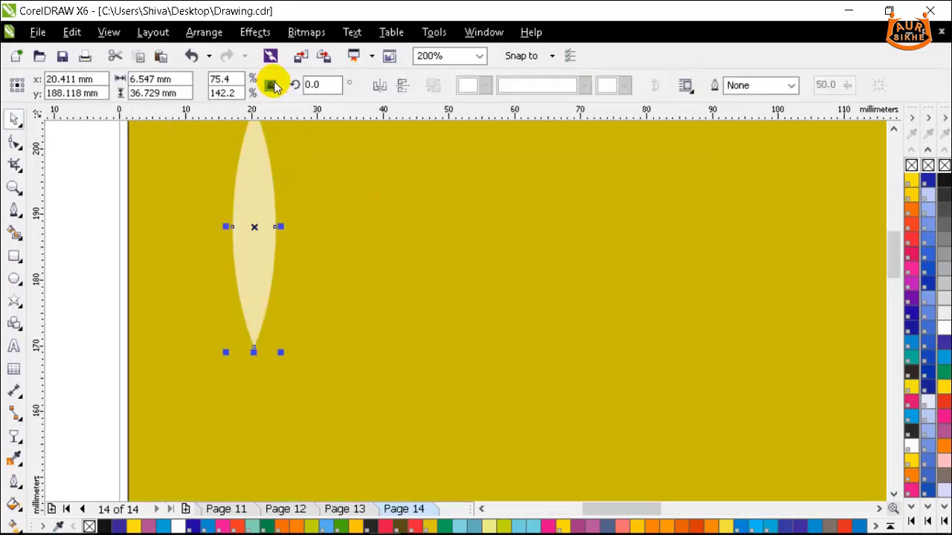
click(322, 84)
text(90)
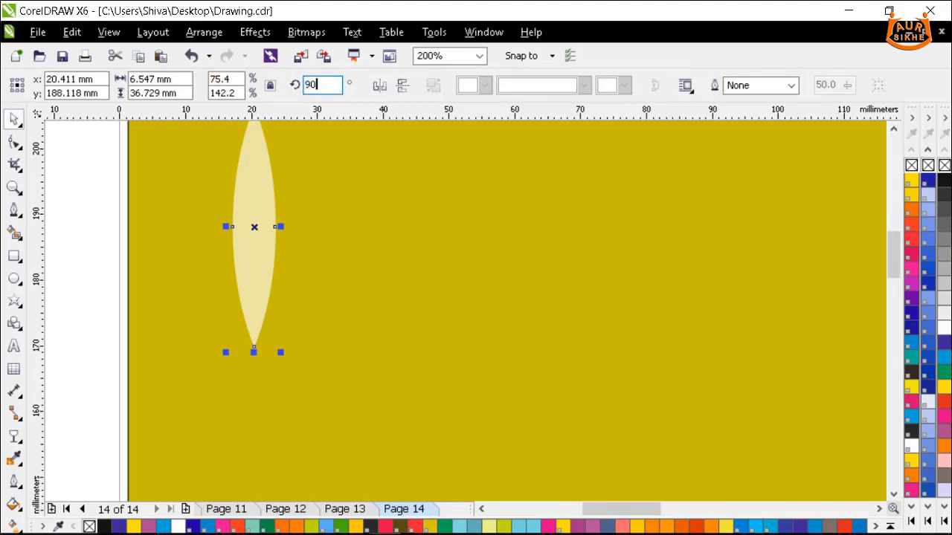
key(Return)
scroll(240, 193, down, 1)
click(145, 212)
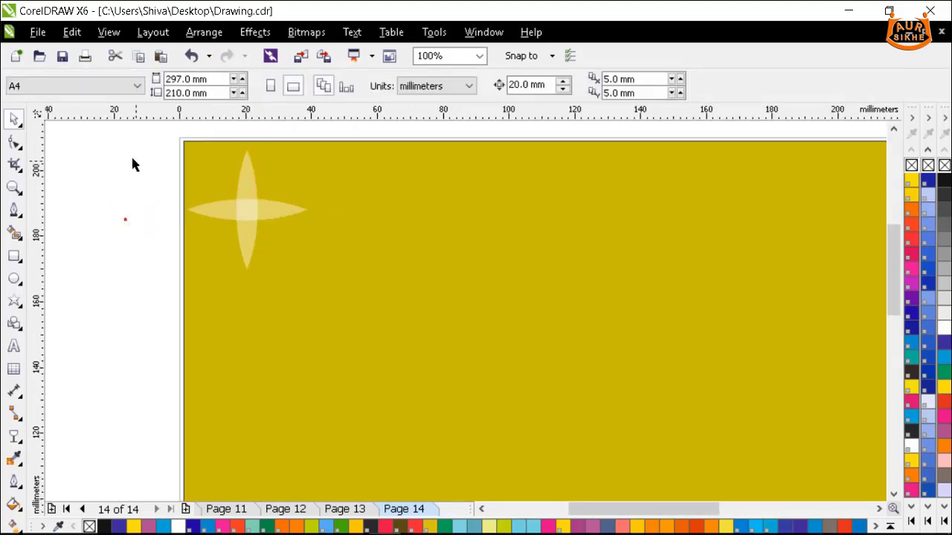
Step: Select both star halves and rotate them 45° into an X shape
drag(125, 140, 385, 318)
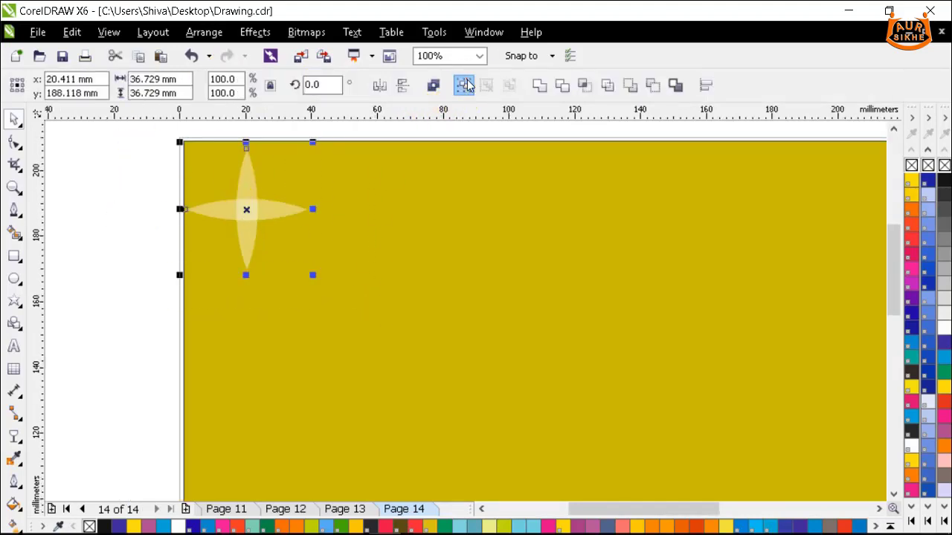
click(136, 203)
click(251, 210)
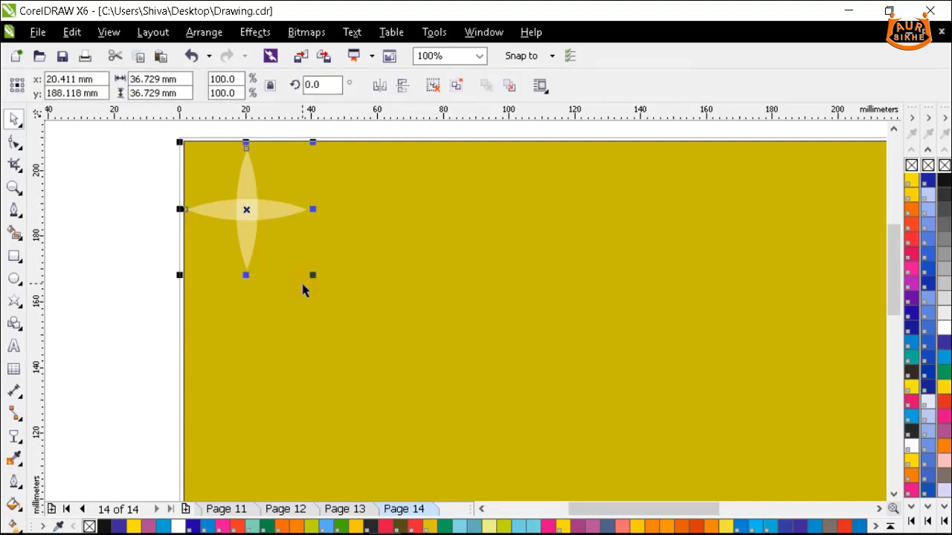
click(252, 211)
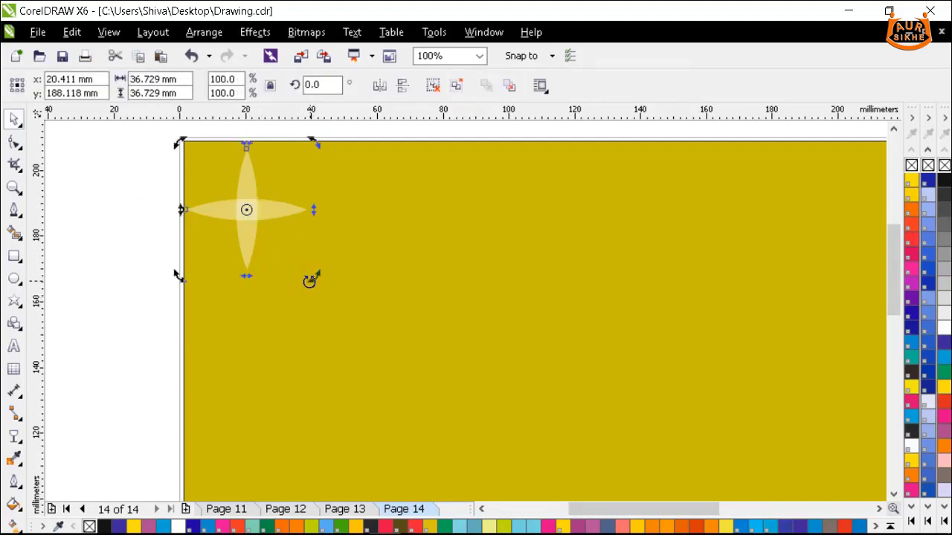
drag(309, 280, 376, 220)
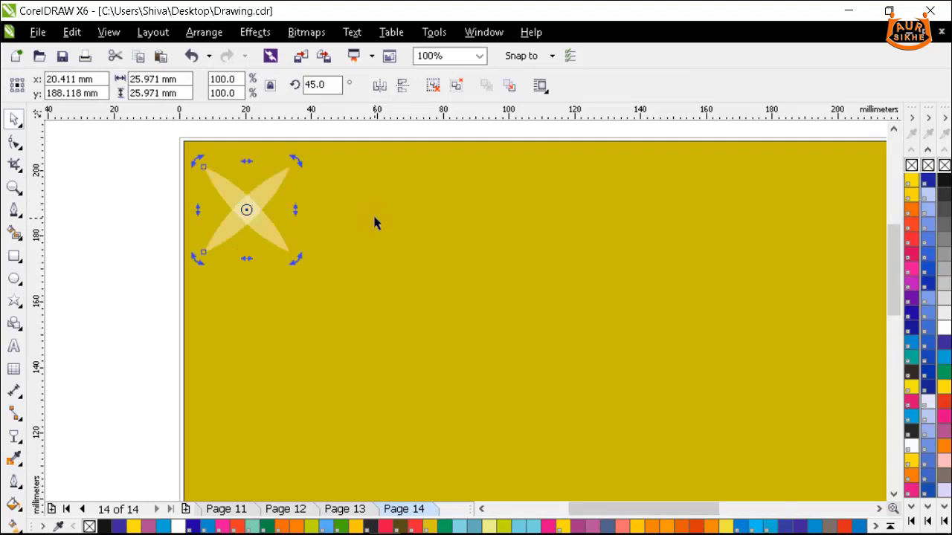
click(138, 184)
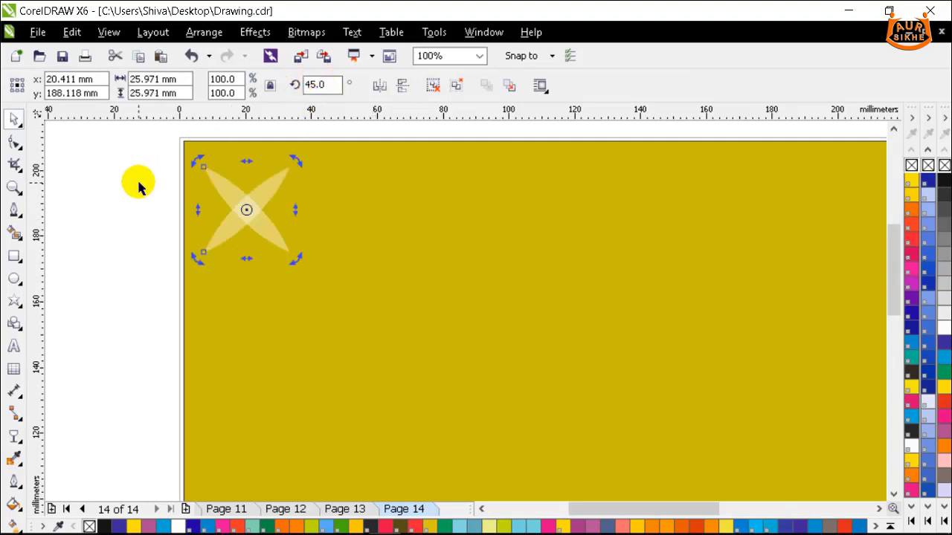
Step: Place a mirrored copy of the X star beside the original
click(244, 193)
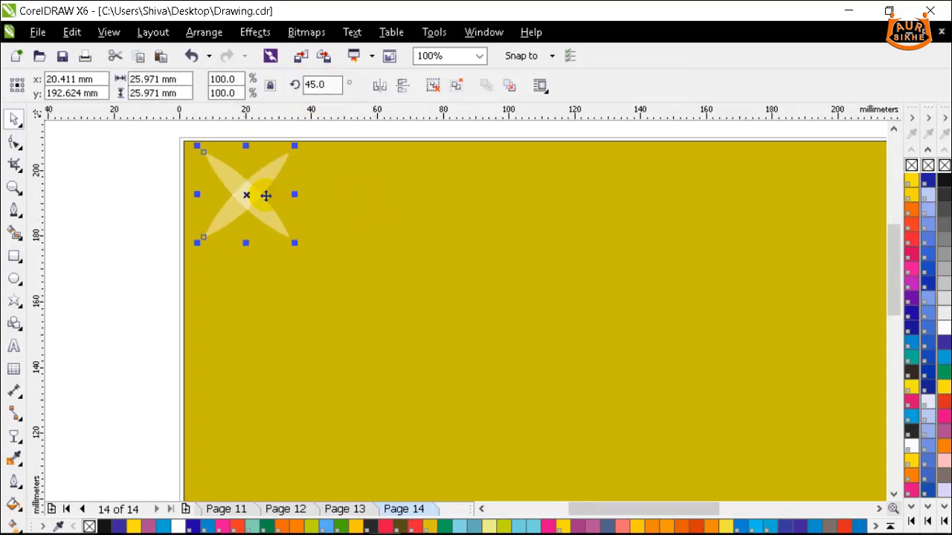
click(107, 177)
click(244, 194)
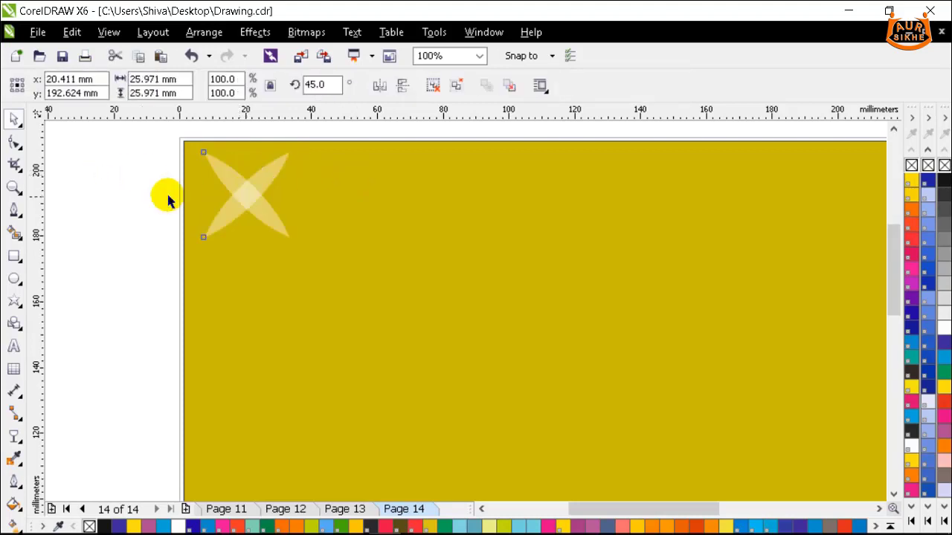
click(113, 180)
click(245, 192)
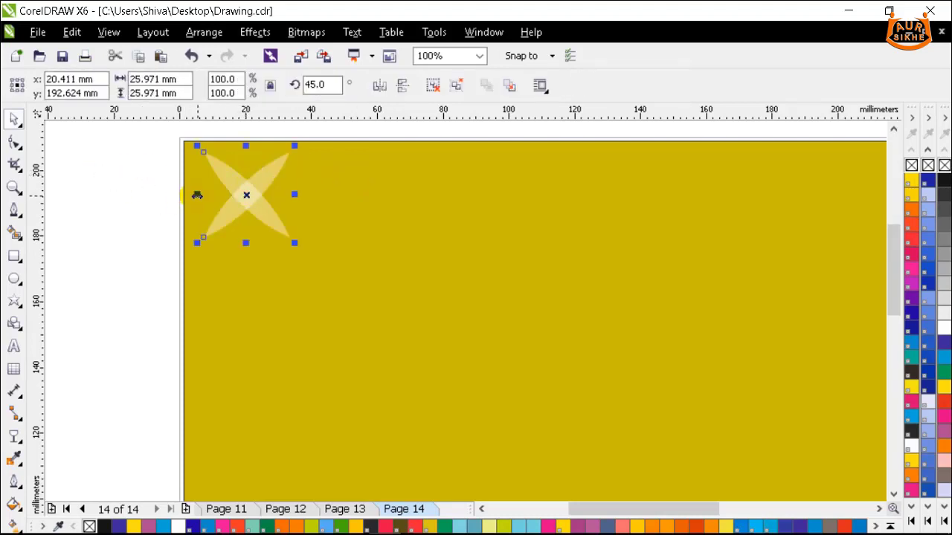
drag(197, 194, 340, 187)
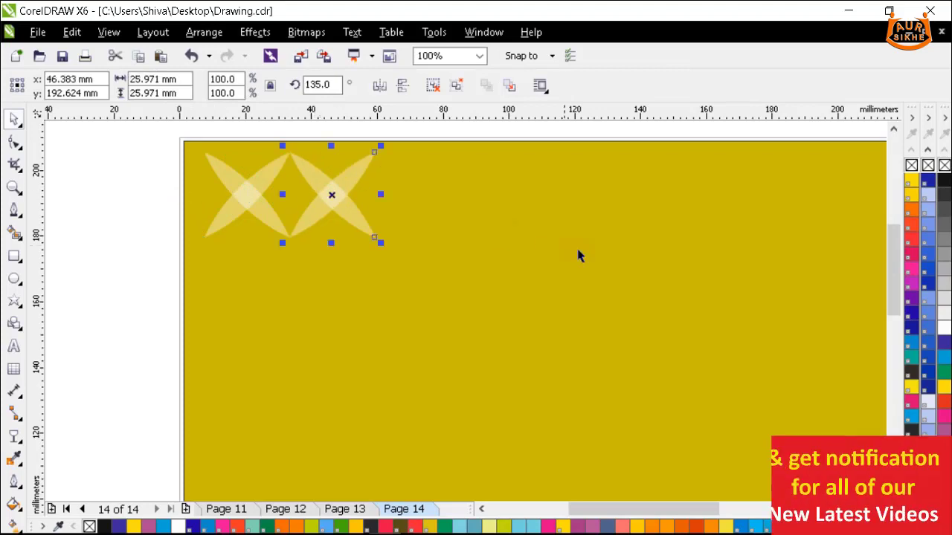
Step: Repeat the mirrored copy with Ctrl+R into a 285.686 mm-wide row, then select the row
scroll(82, 266, down, 1)
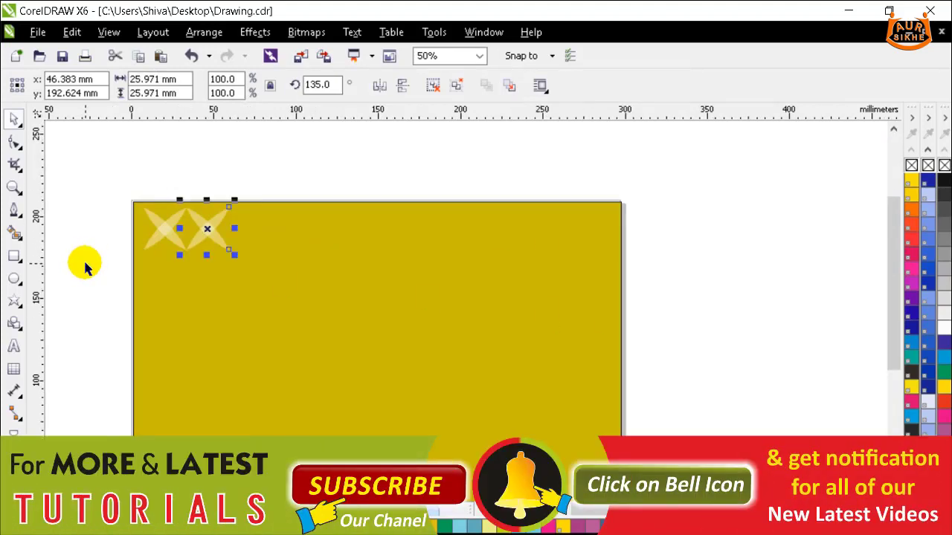
key(ctrl+r)
key(ctrl+r)
key(ctrl+r)
key(ctrl+r)
key(ctrl+r)
key(ctrl+r)
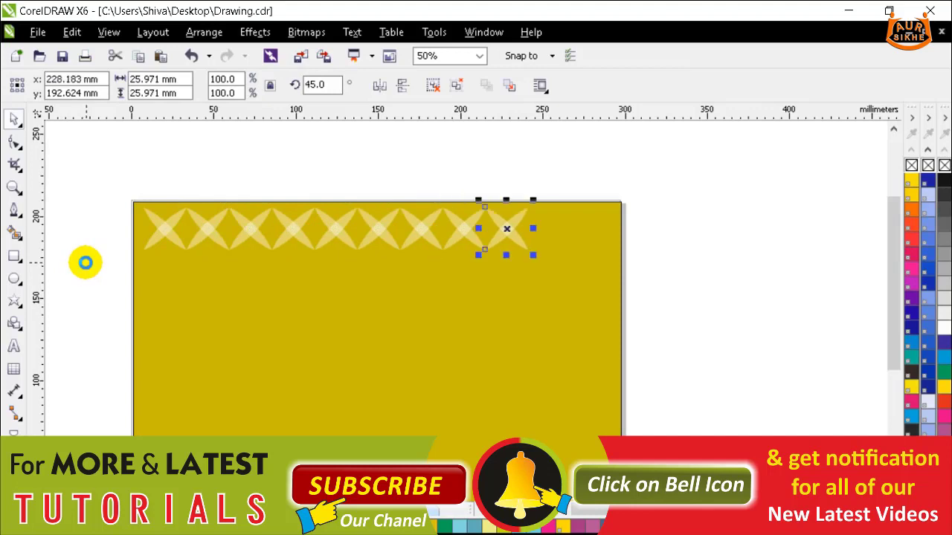
key(ctrl+r)
key(ctrl+r)
key(ctrl+r)
click(671, 179)
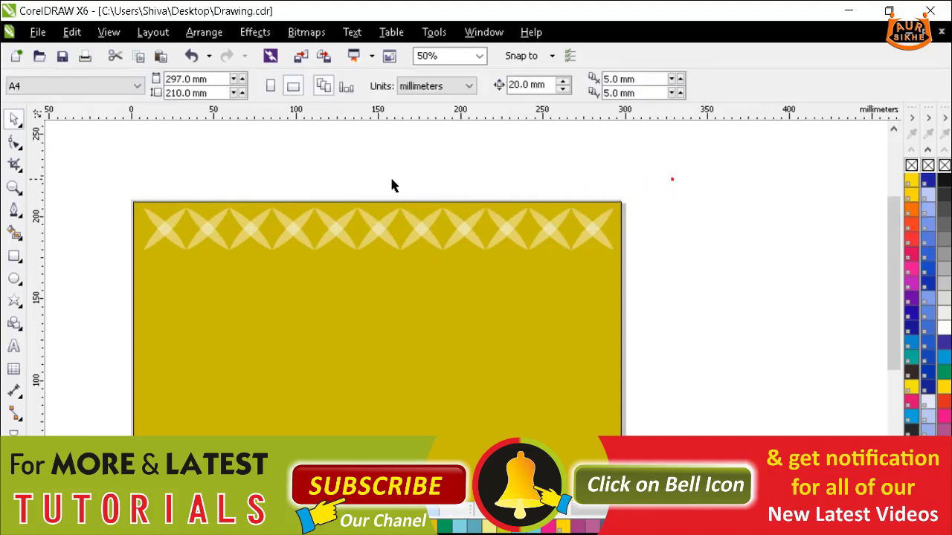
drag(622, 267, 648, 261)
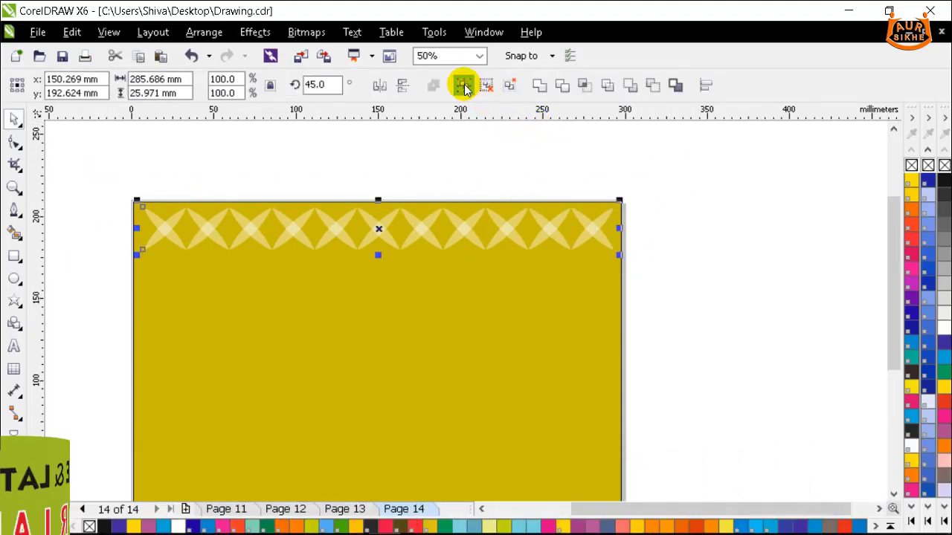
Step: Group the star row and repeat mirrored copies of it down the rectangle
click(463, 84)
drag(378, 200, 377, 272)
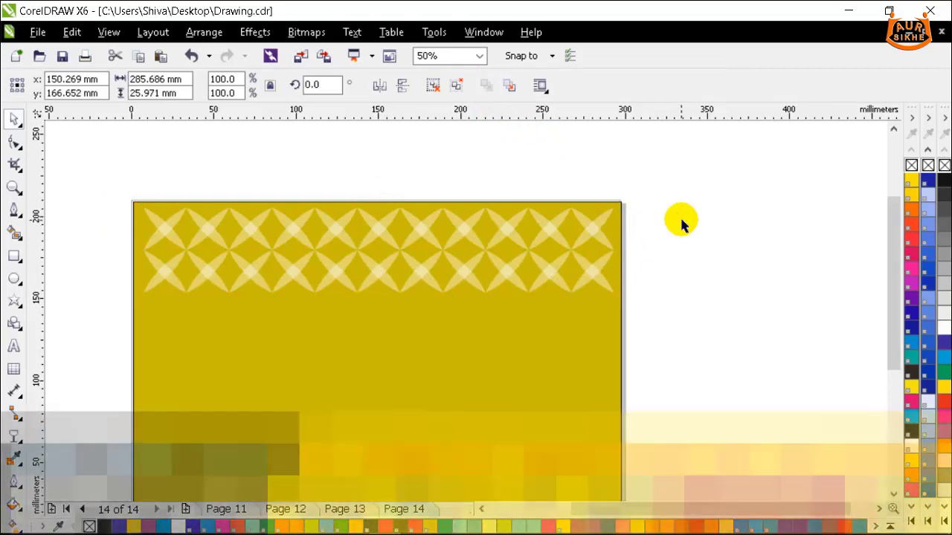
key(ctrl+r)
key(ctrl+r)
key(ctrl+r)
key(ctrl+r)
scroll(471, 209, down, 1)
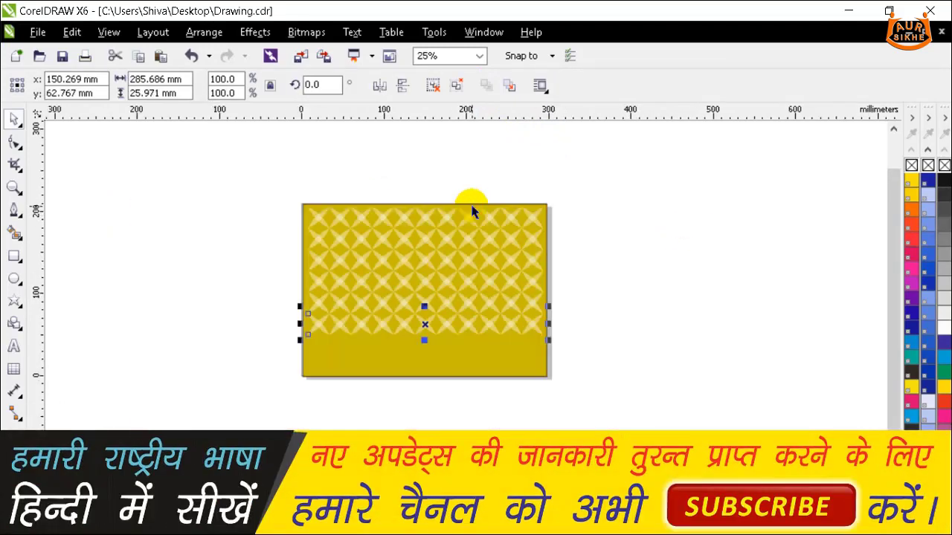
key(ctrl+r)
key(ctrl+r)
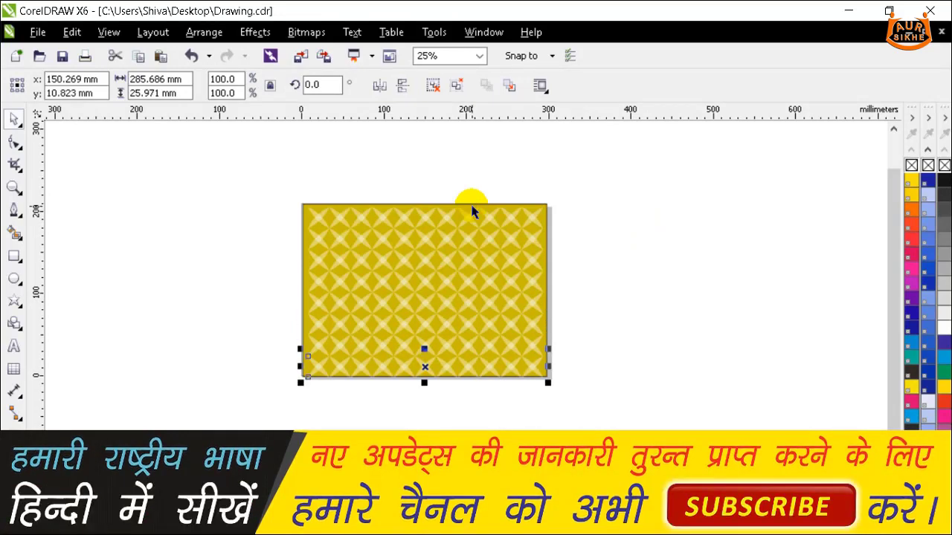
Step: Select all rows and centre the 285.686 × 181.8 mm star grid on the page
click(680, 228)
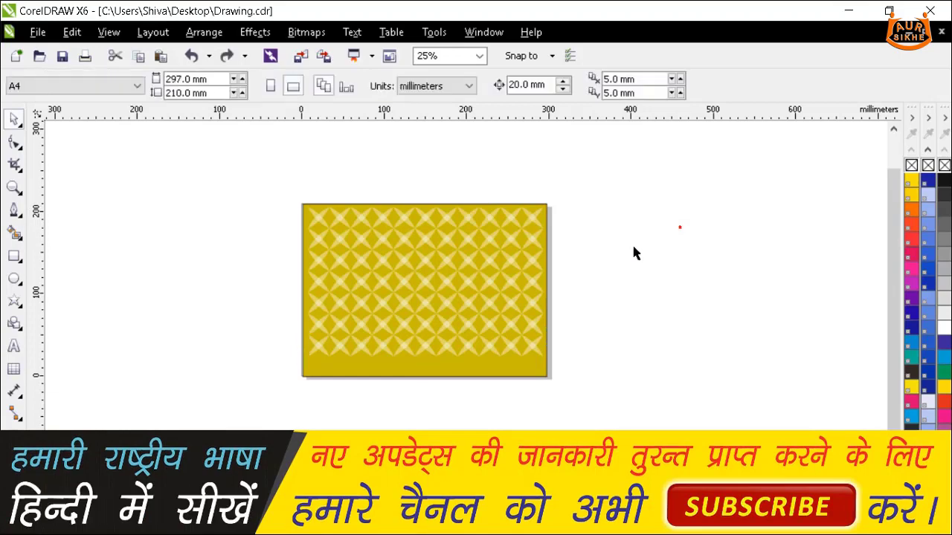
drag(209, 158, 603, 369)
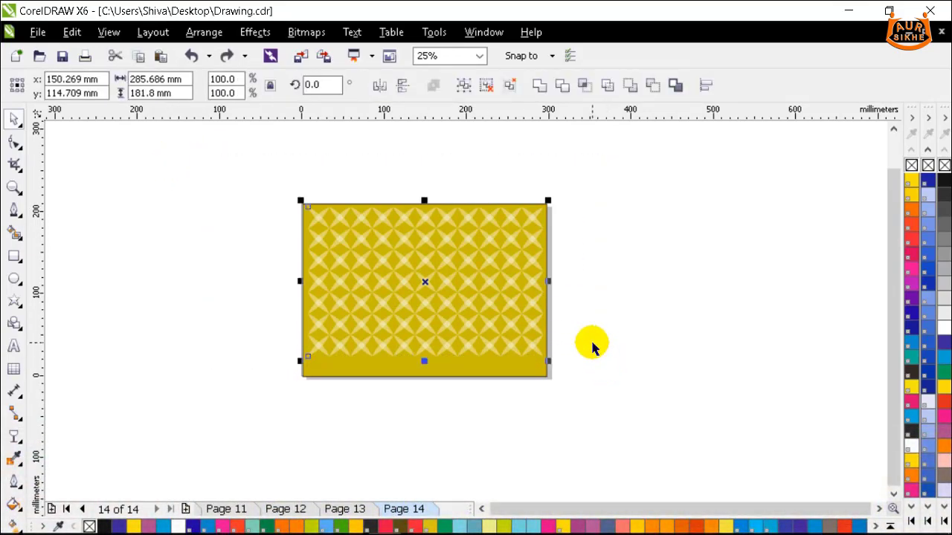
mouse_move(446, 277)
mouse_down()
mouse_move(408, 261)
mouse_move(416, 269)
mouse_up()
key(ctrl+z)
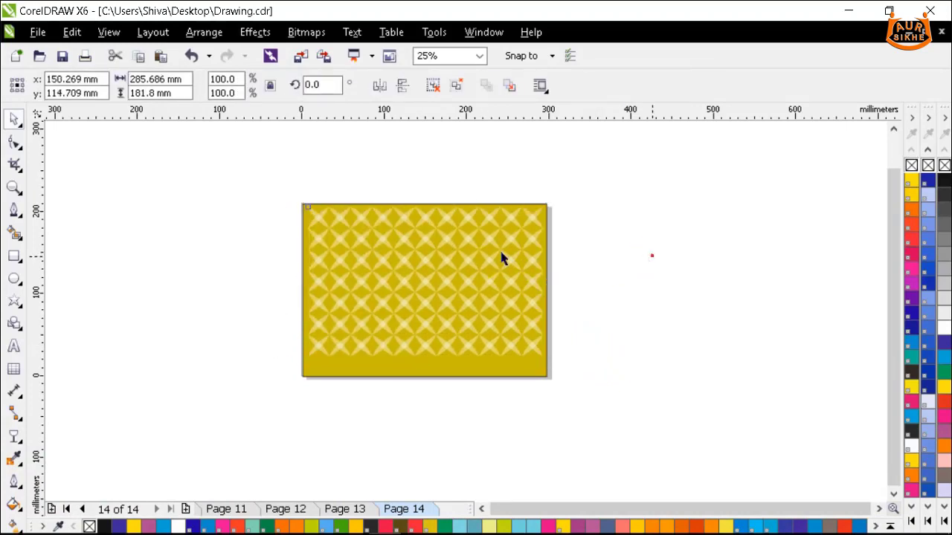
key(p)
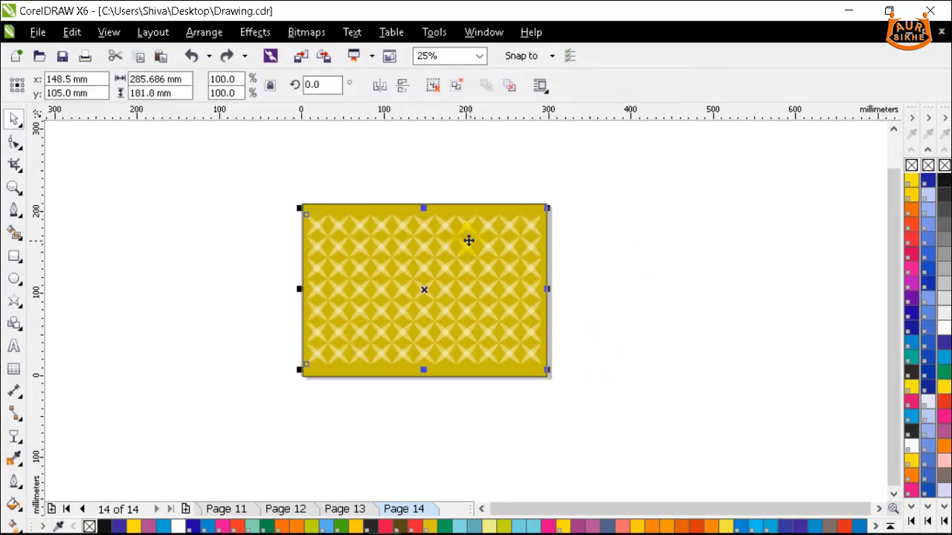
click(684, 233)
scroll(471, 289, up, 2)
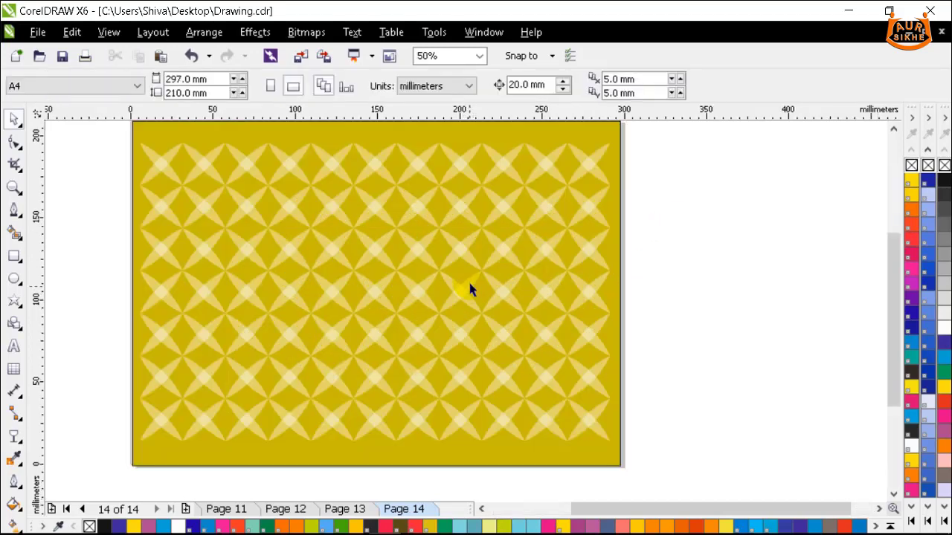
Step: Draw a 259.715 × 155.829 mm inset rectangle over the star grid, aligning its top and left edges to the margins
click(15, 256)
mouse_move(147, 171)
mouse_down()
mouse_move(610, 420)
mouse_move(589, 420)
mouse_up()
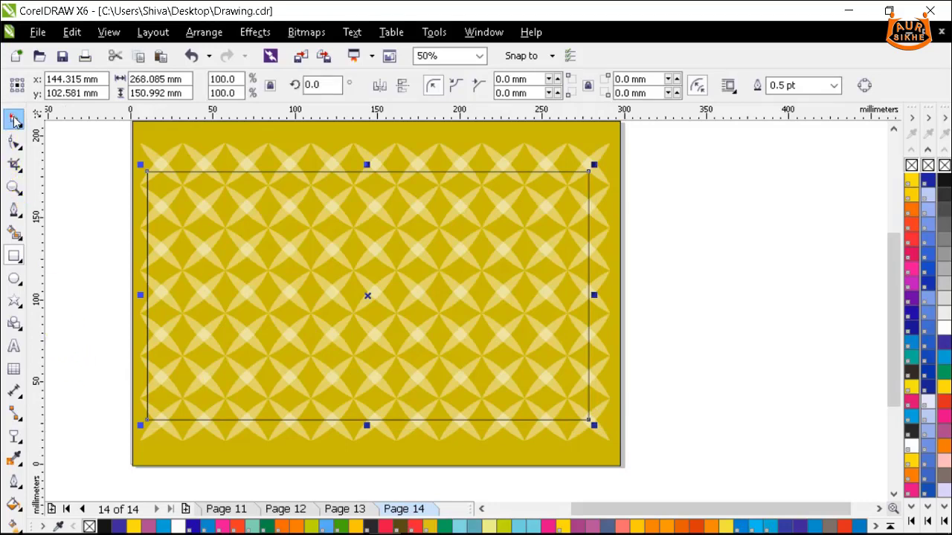
scroll(334, 146, up, 2)
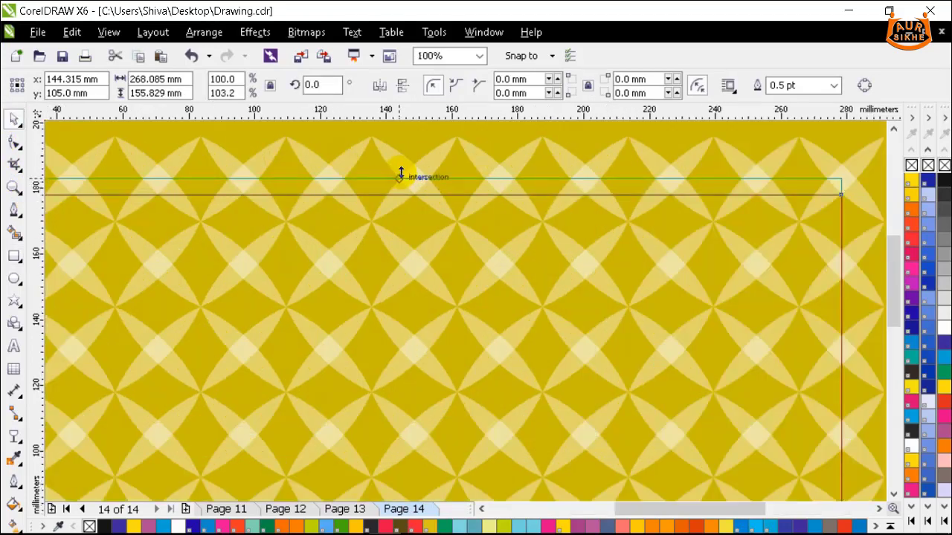
drag(400, 189, 400, 172)
scroll(400, 173, down, 2)
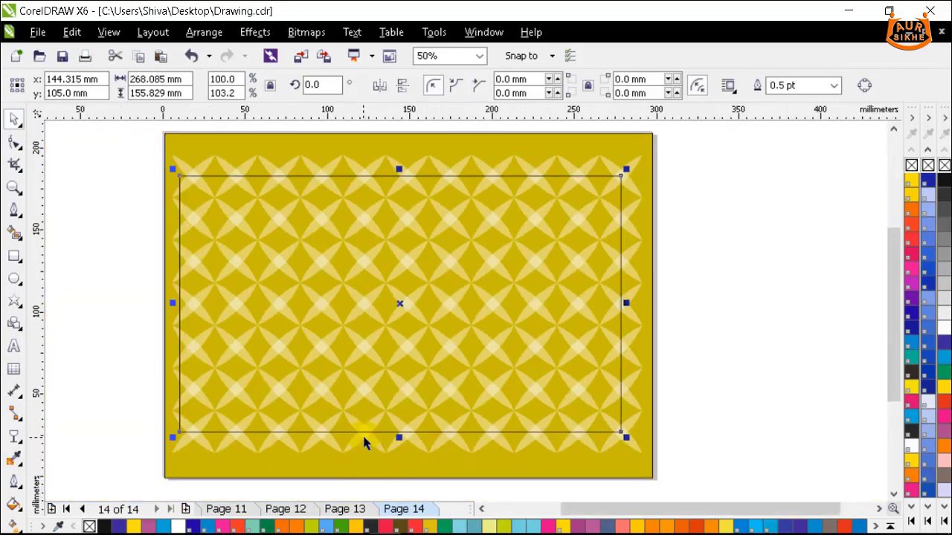
scroll(363, 442, up, 3)
scroll(475, 434, up, 1)
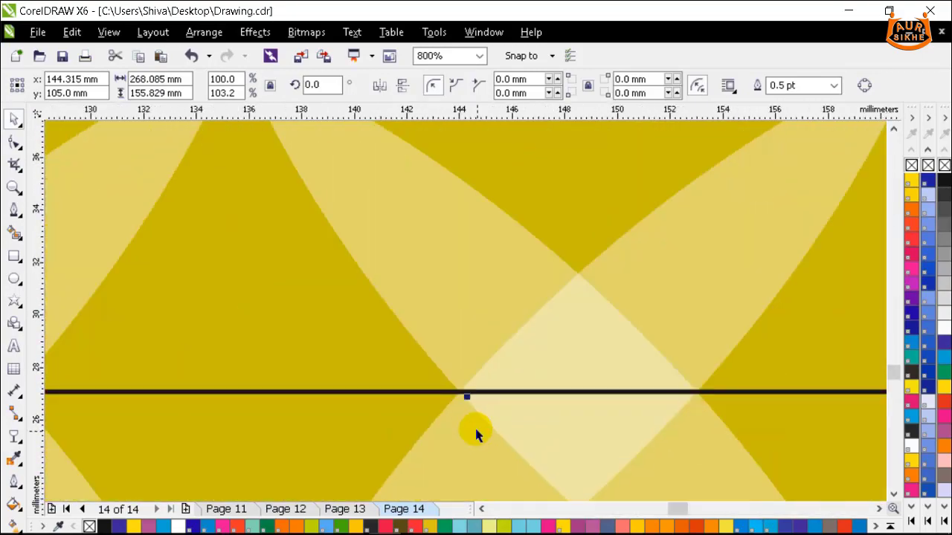
scroll(446, 394, down, 3)
scroll(436, 441, down, 1)
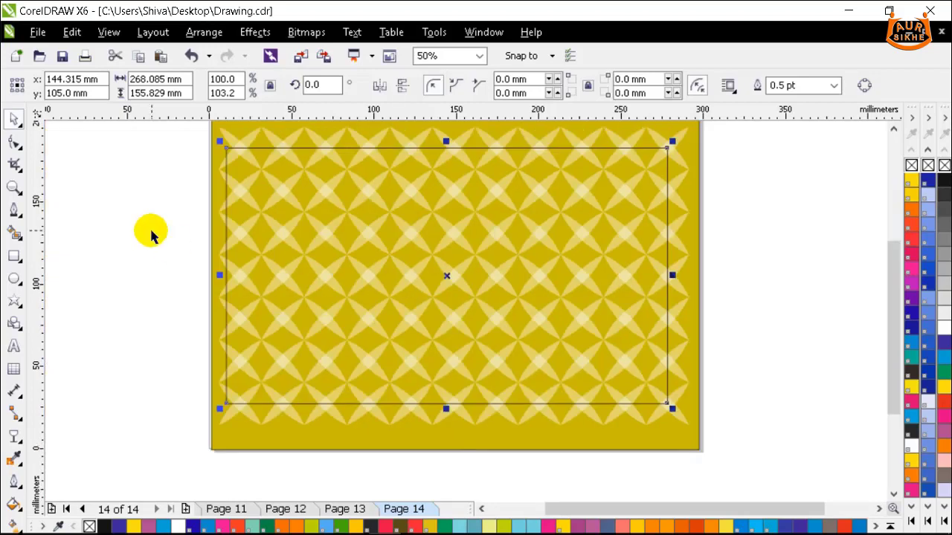
scroll(223, 273, up, 2)
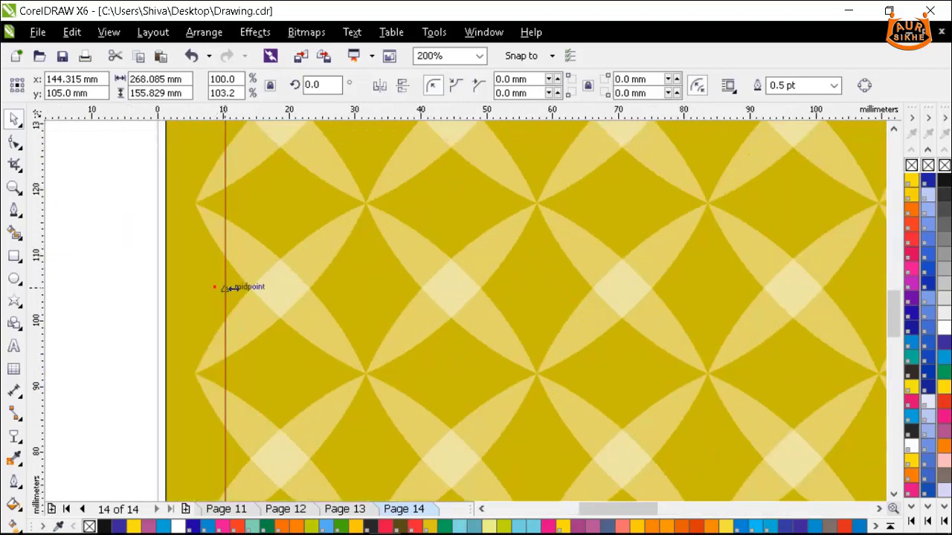
drag(226, 288, 278, 287)
scroll(202, 293, down, 2)
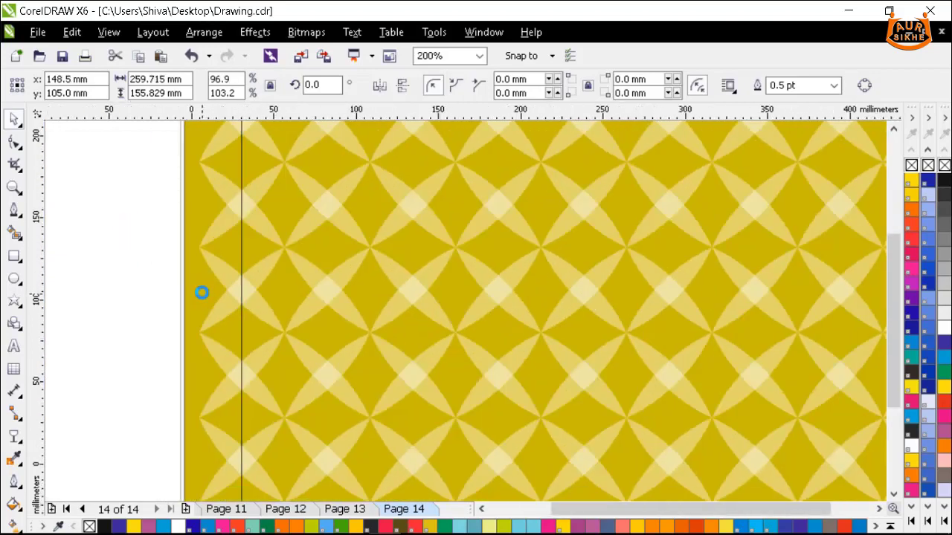
scroll(661, 292, up, 1)
scroll(659, 287, up, 1)
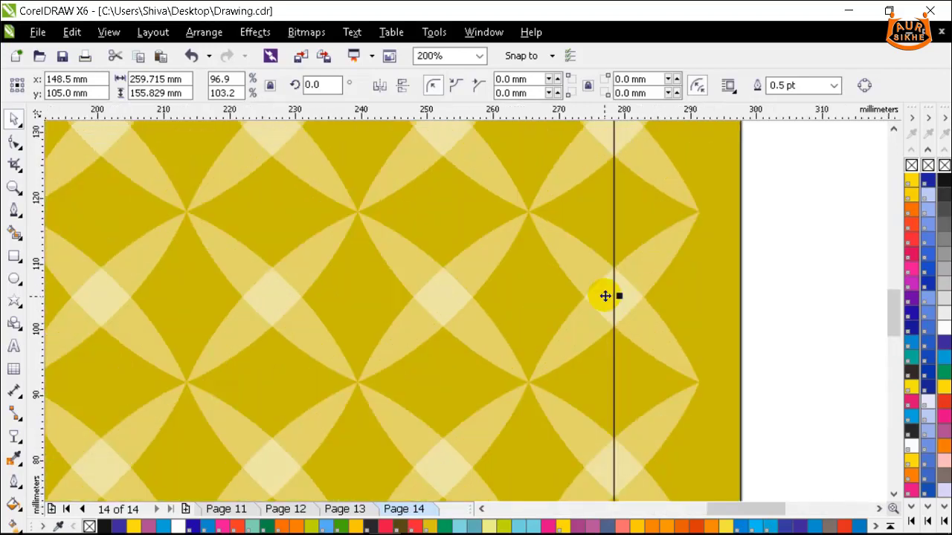
scroll(614, 292, down, 2)
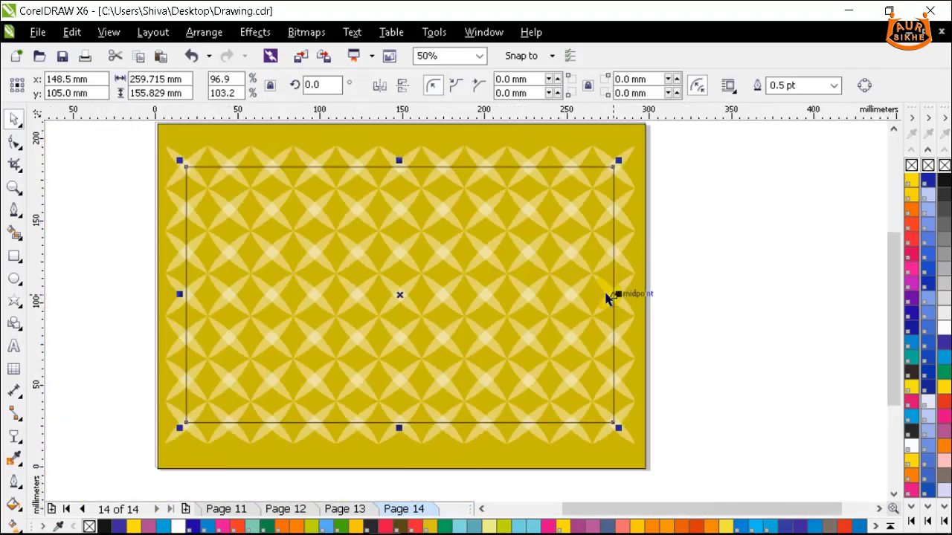
Step: Select the inset rectangle and open its Fountain Fill settings with F11
click(724, 226)
click(236, 170)
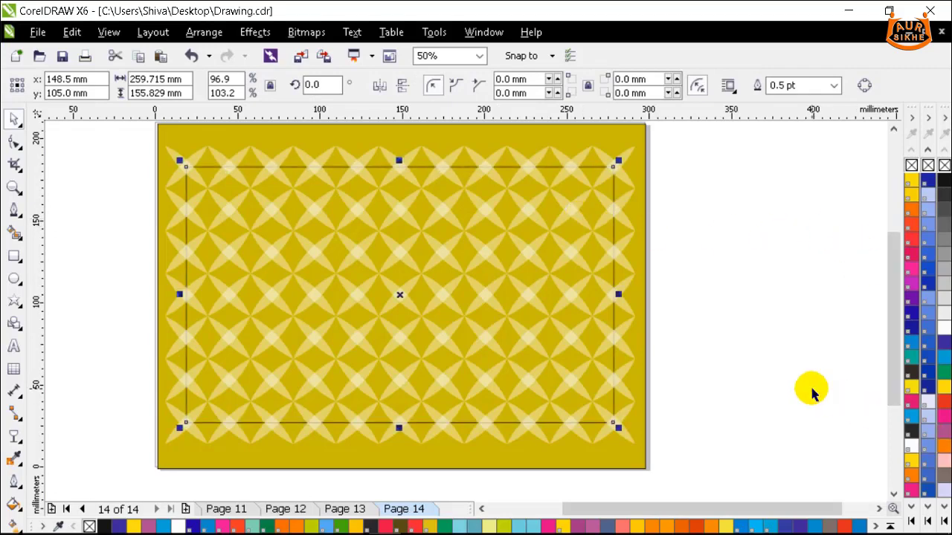
key(F11)
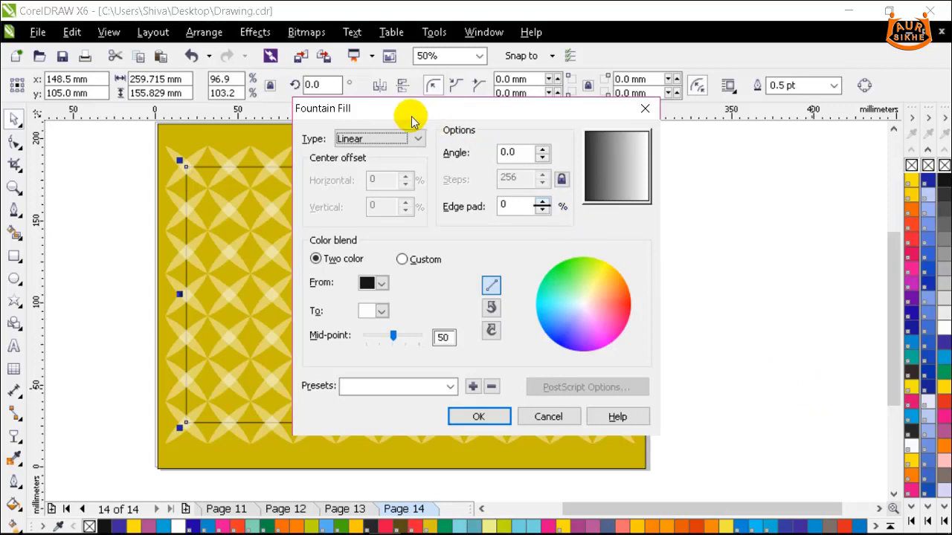
Step: Apply a fountain fill from the canvas olive-yellow to light yellow #F7EF89
drag(406, 112, 574, 132)
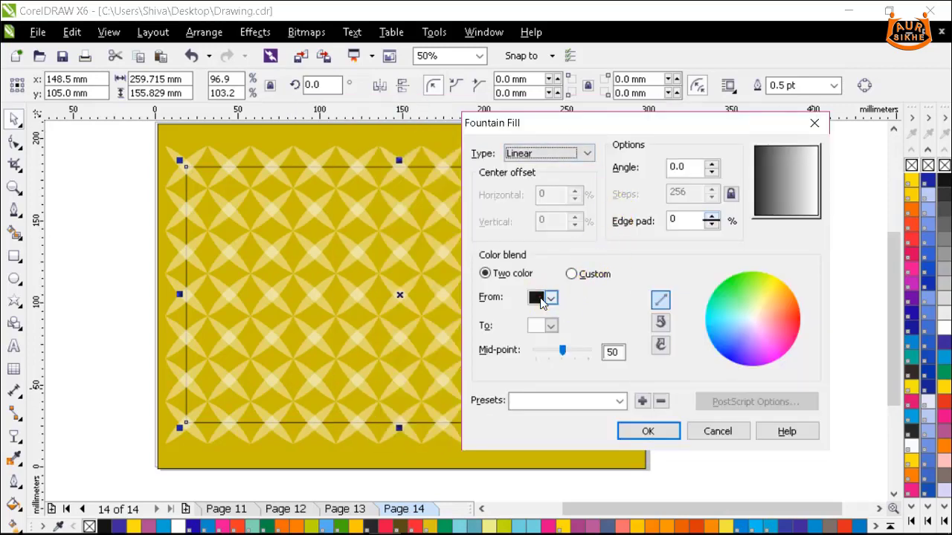
click(538, 298)
click(536, 428)
click(392, 458)
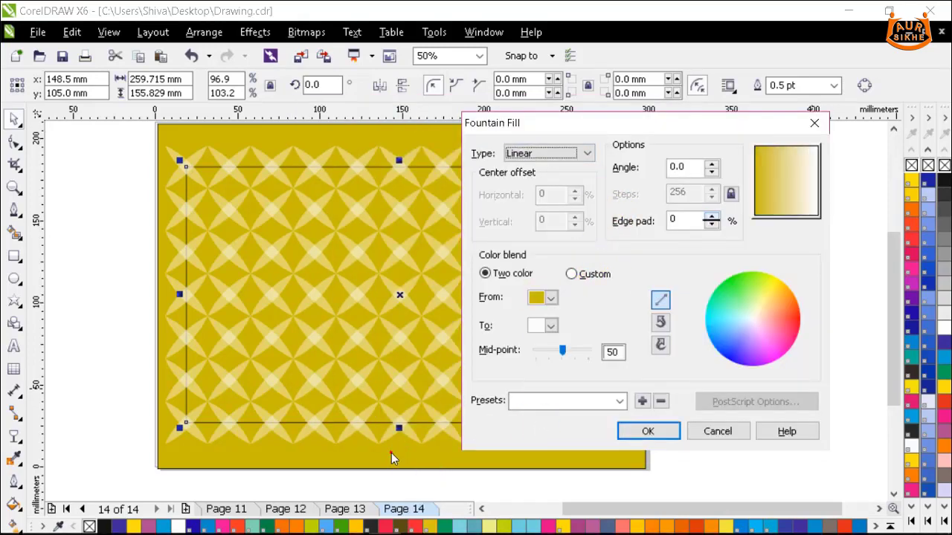
click(546, 325)
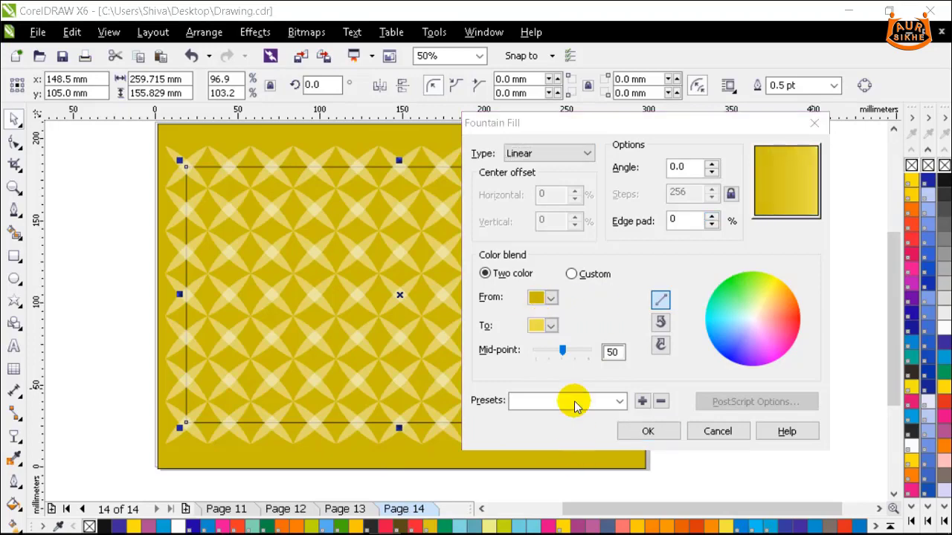
click(545, 316)
click(612, 218)
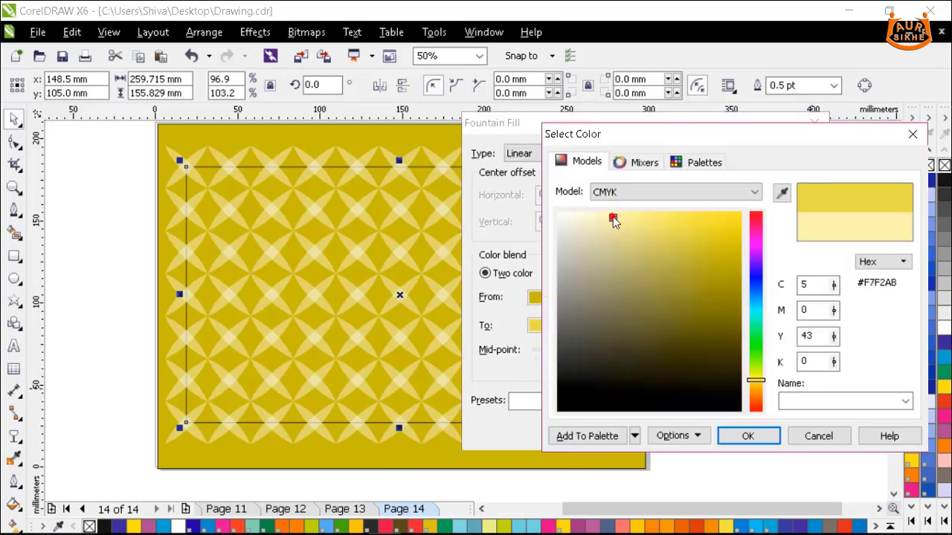
click(637, 218)
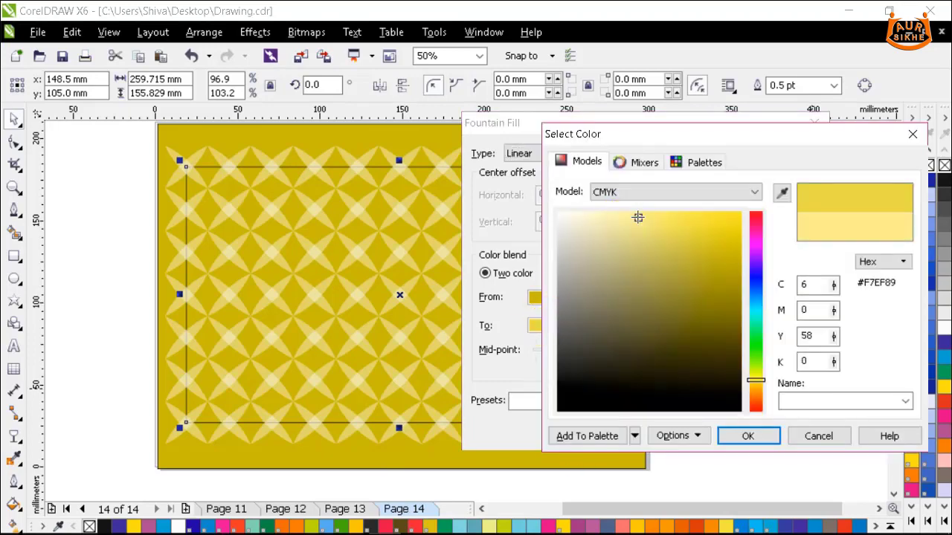
click(733, 436)
click(621, 438)
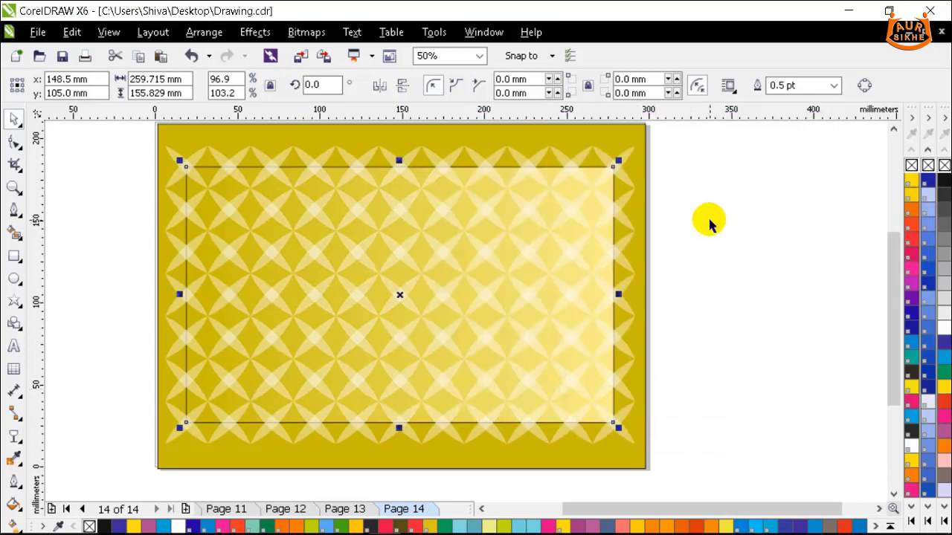
Step: Set the gradient angle to 180° so the light yellow sits at the left
key(F11)
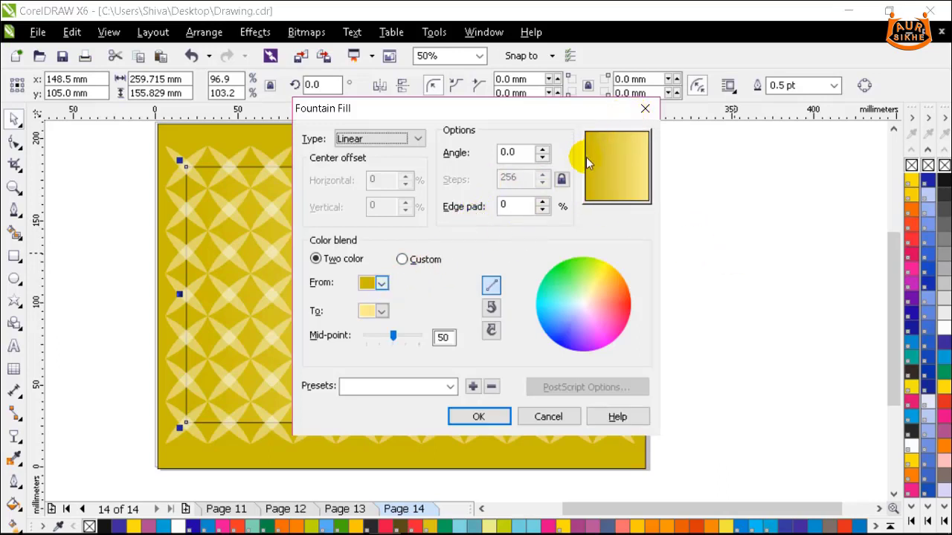
mouse_move(594, 141)
mouse_down()
mouse_move(605, 132)
mouse_move(584, 136)
mouse_up()
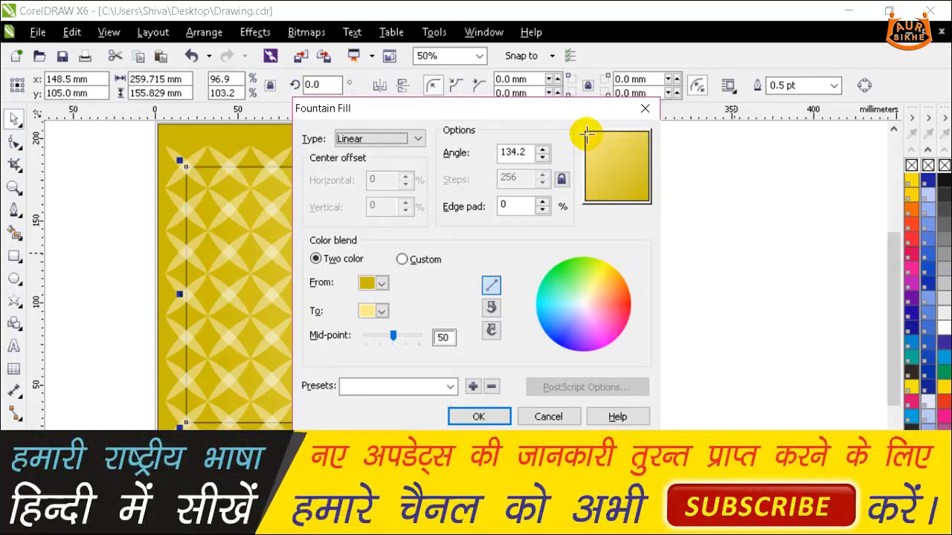
double_click(533, 153)
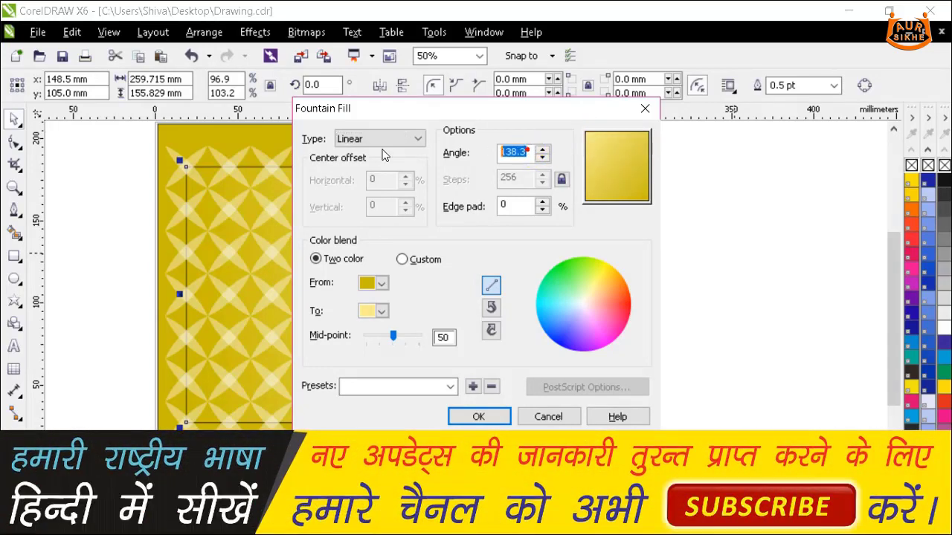
text(90)
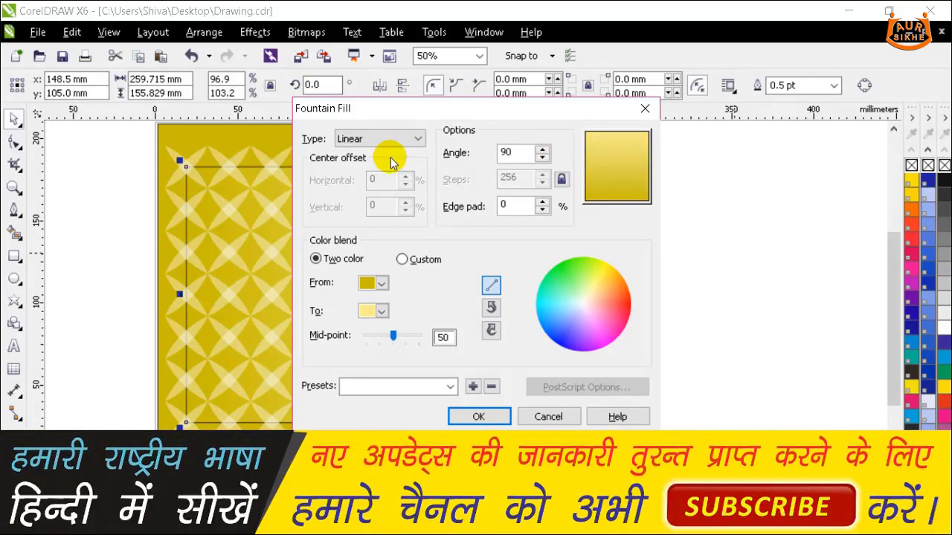
drag(512, 152, 461, 153)
text(1)
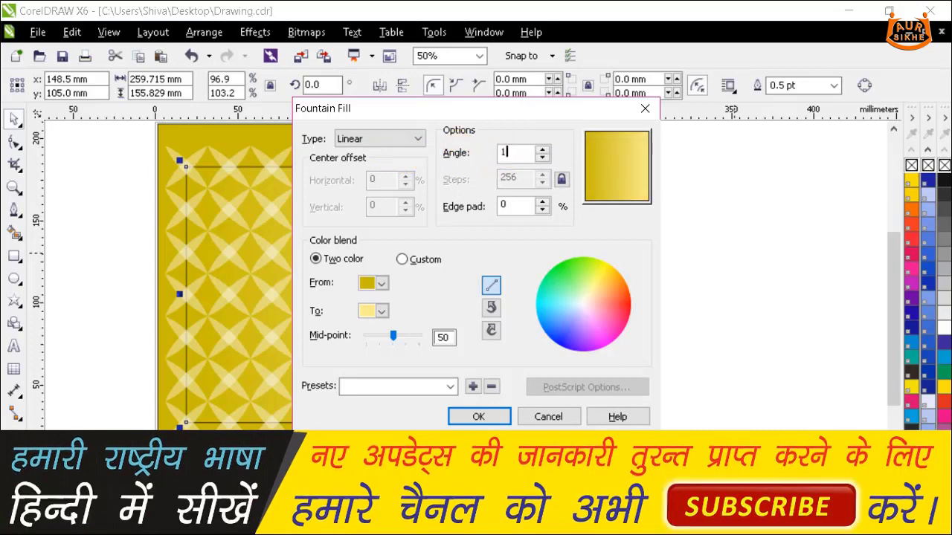
text(80)
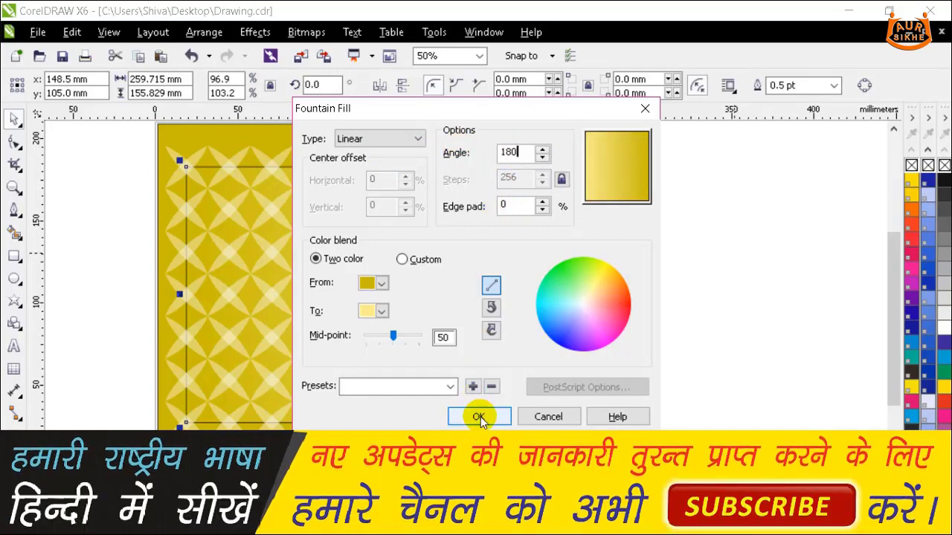
click(478, 417)
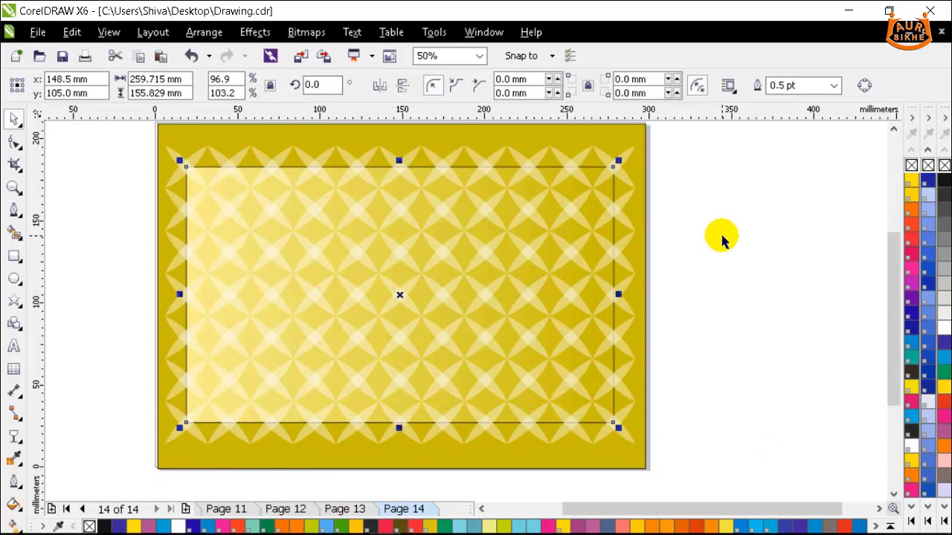
click(721, 239)
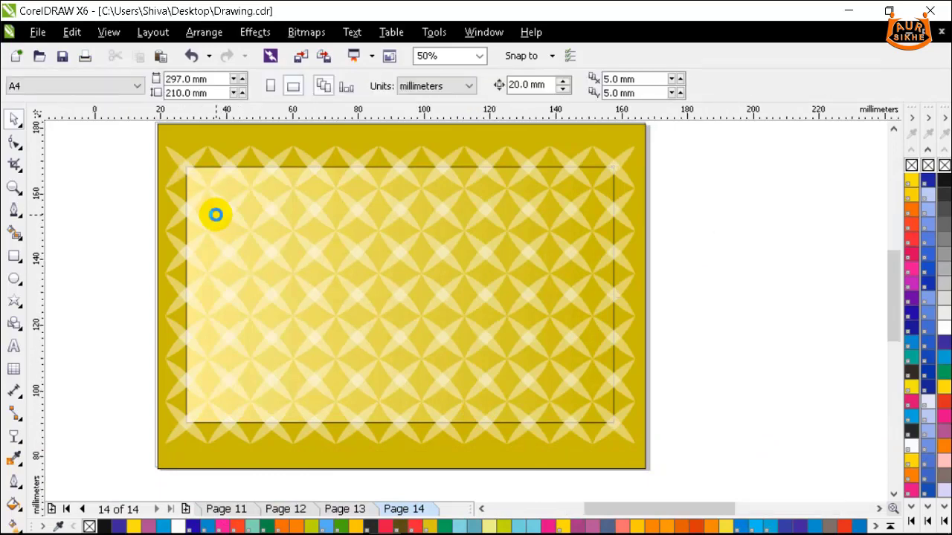
Step: PowerClip the star pattern inside the gradient rectangle
scroll(215, 215, up, 1)
scroll(215, 214, down, 1)
click(260, 158)
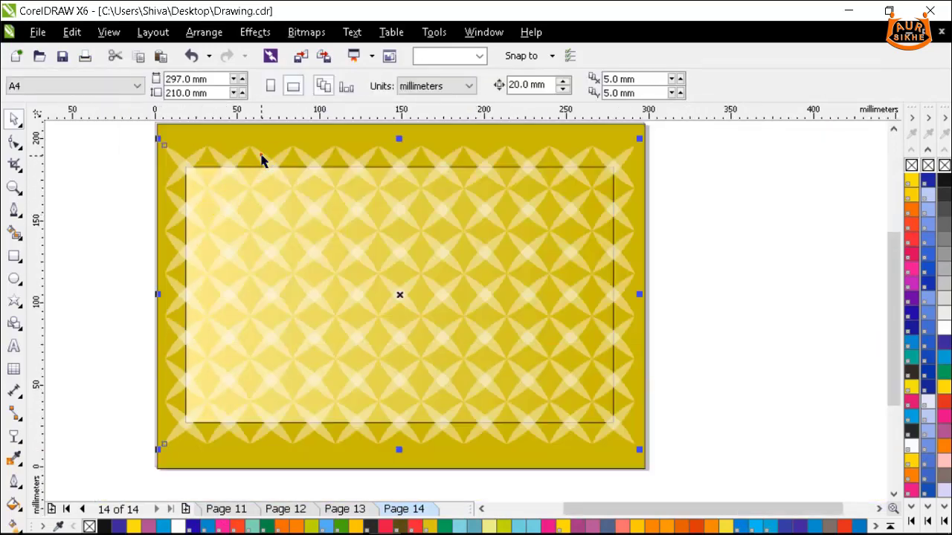
click(654, 172)
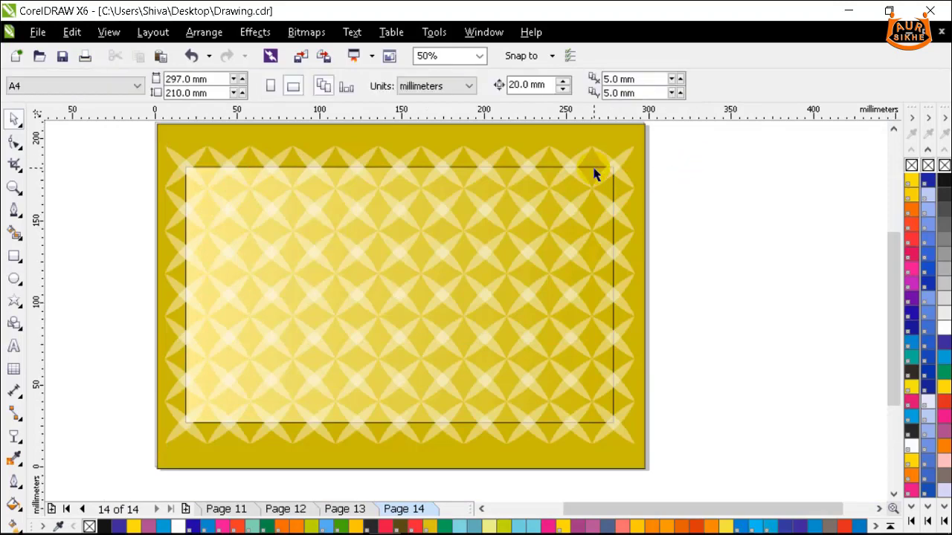
click(593, 168)
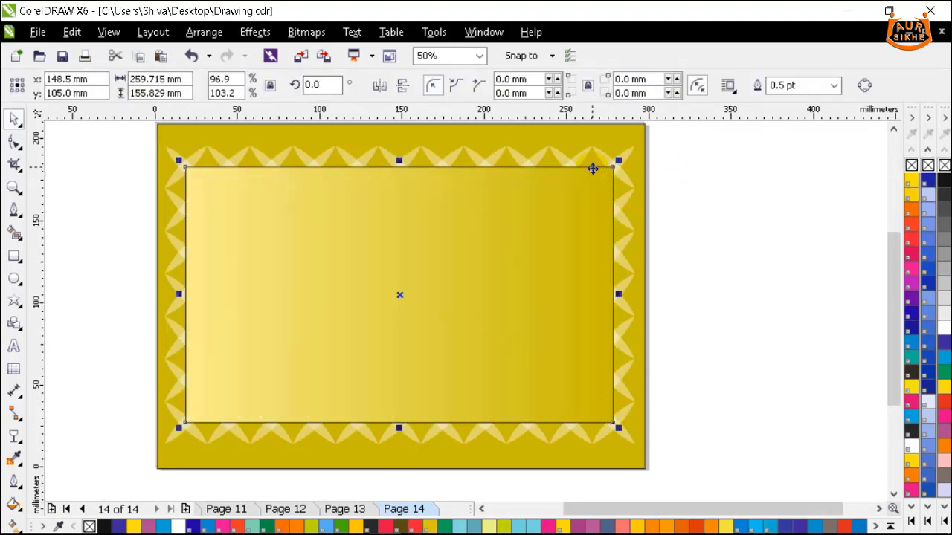
click(761, 186)
click(258, 156)
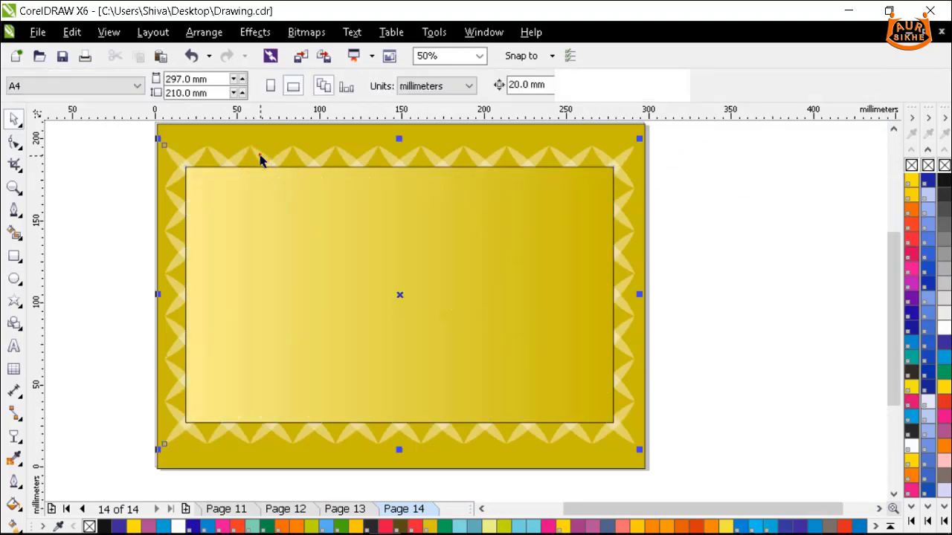
click(255, 32)
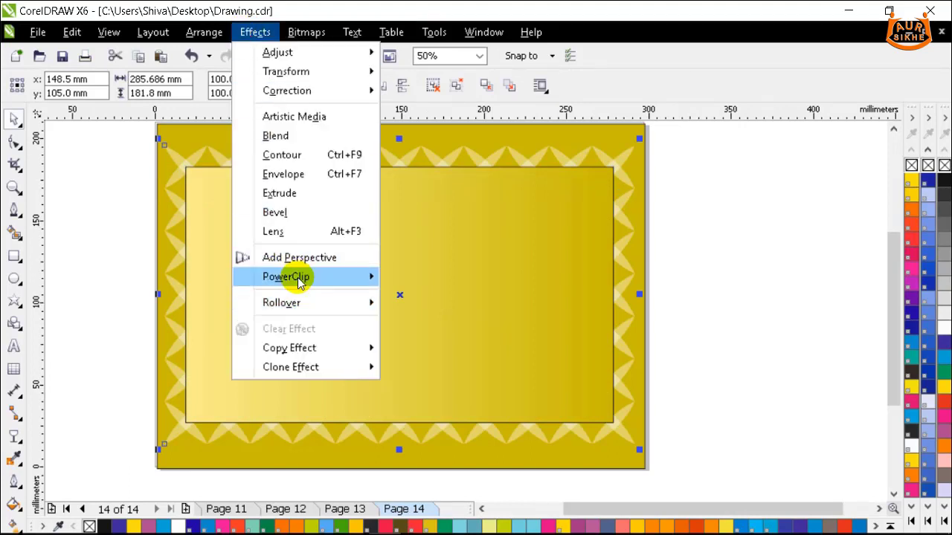
click(421, 215)
click(294, 278)
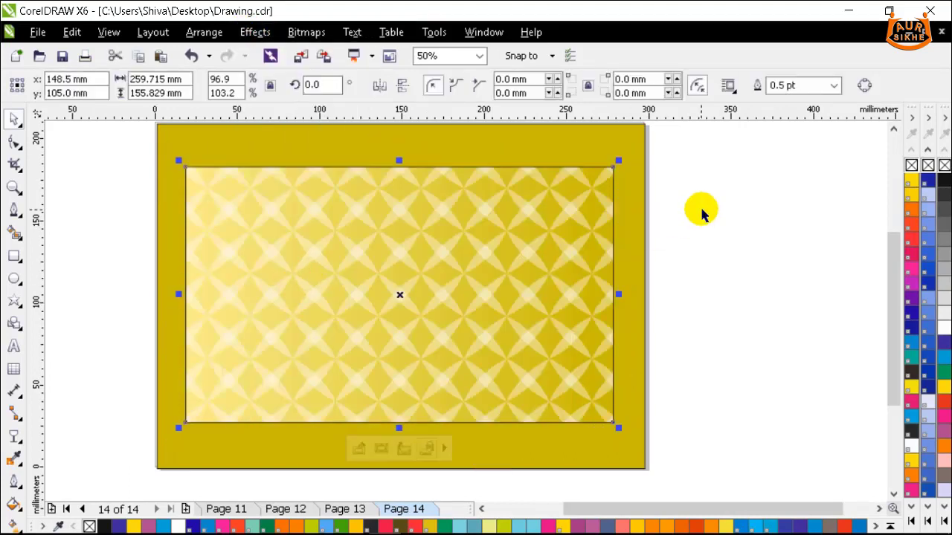
click(701, 206)
Step: Unlock and delete the dark yellow background, then remove the rectangle's outline
right_click(615, 141)
click(671, 153)
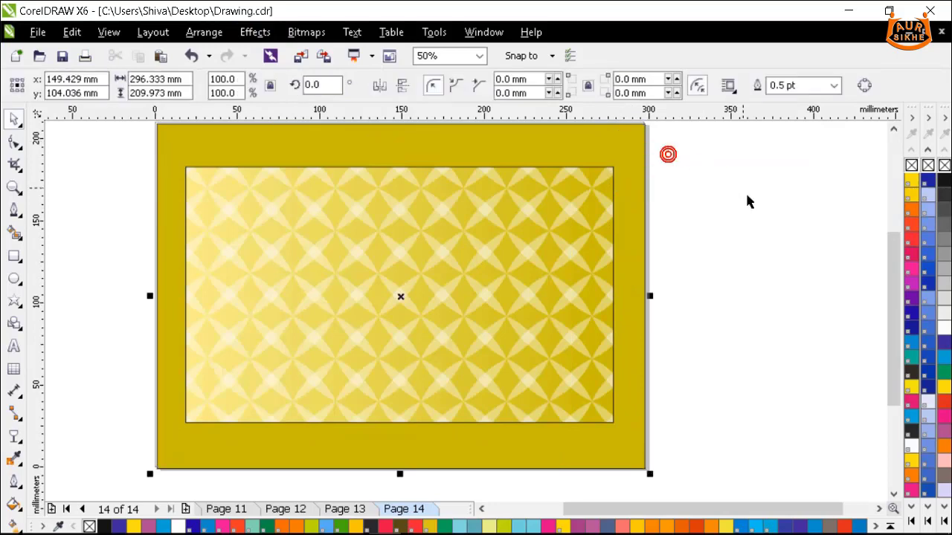
click(747, 194)
click(629, 157)
key(Delete)
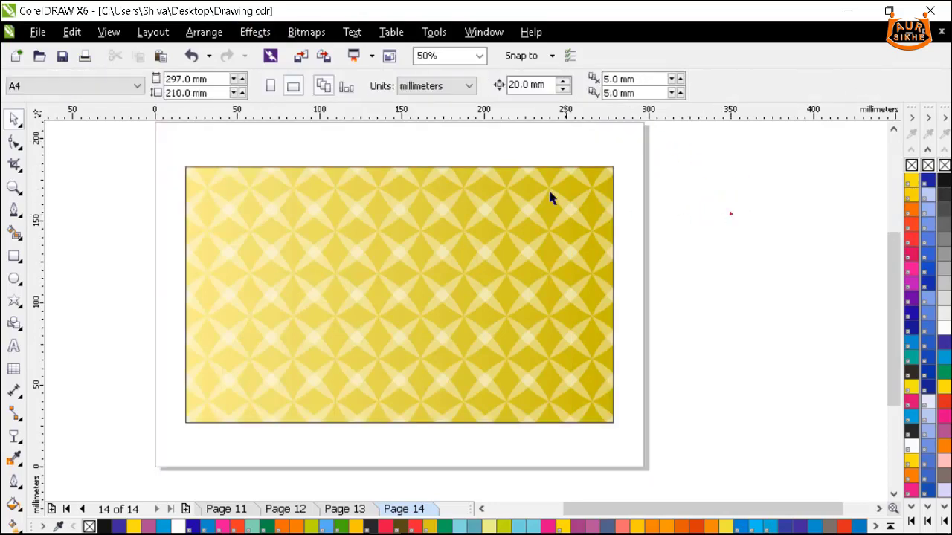
click(508, 175)
right_click(913, 165)
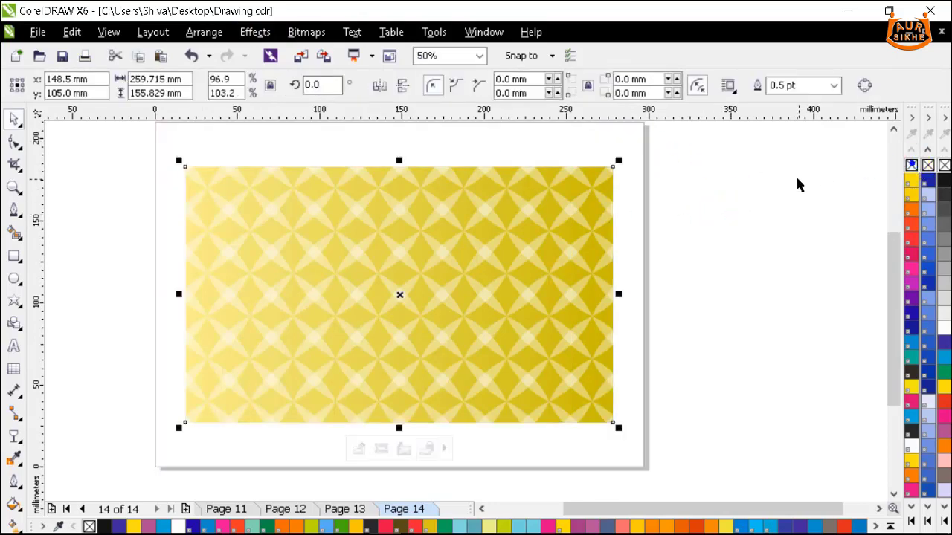
Step: Zoom to the pattern rectangle (Shift+F2) and view it in full-screen preview (F9)
key(shift+F2)
key(F9)
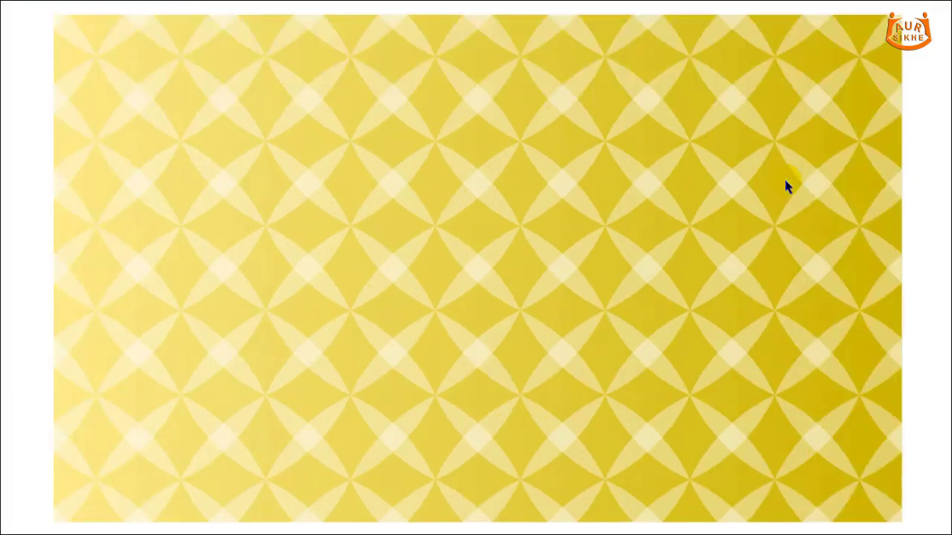